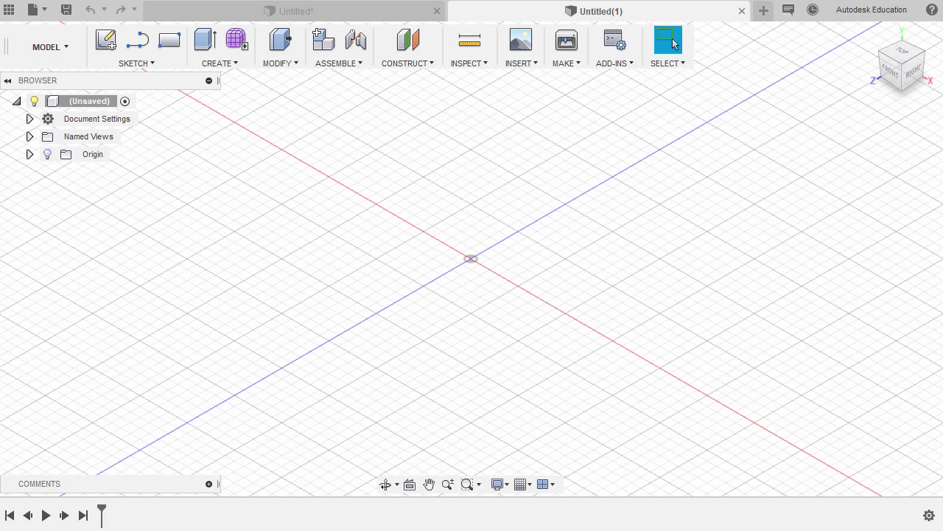
# Put away the reference drawing and start a Line sketch on the front XY plane.
pyautogui.moveTo(484, 71); pyautogui.dragTo(458, 40)
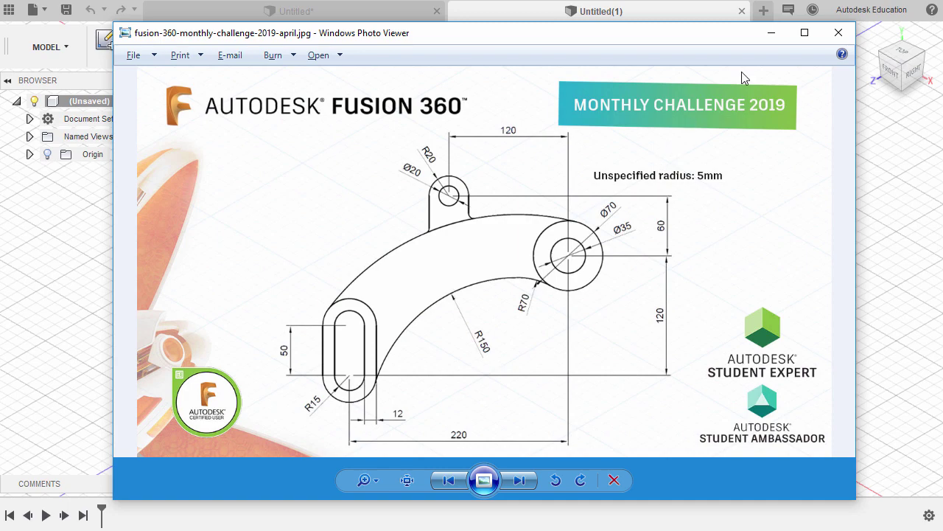
pyautogui.click(771, 33)
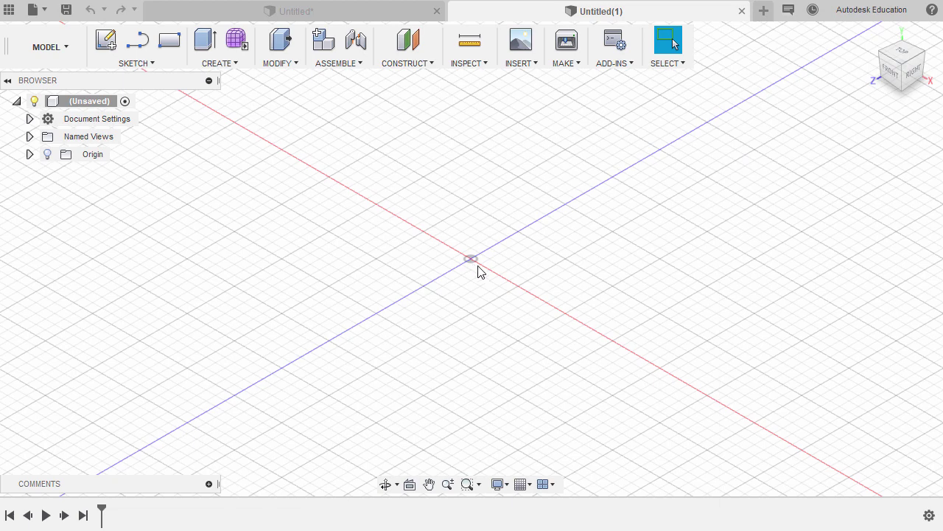
pyautogui.press('l')
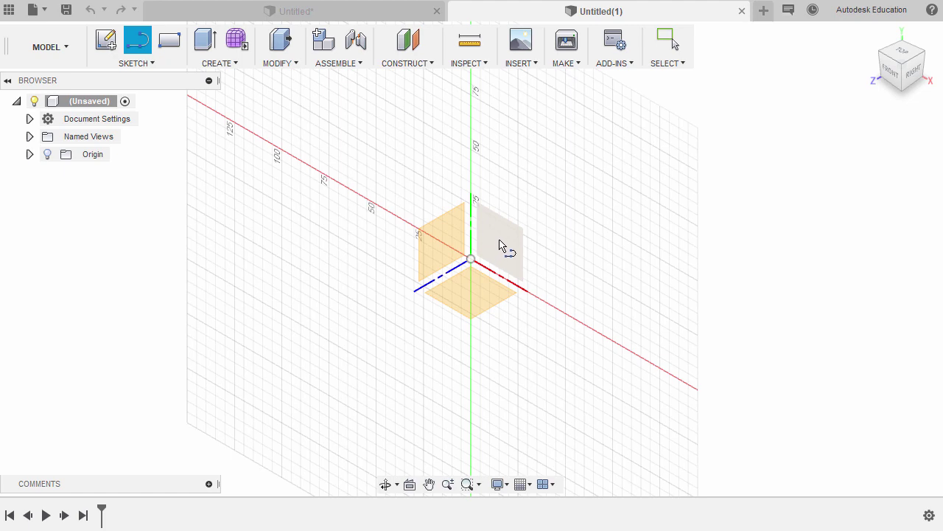
pyautogui.click(499, 241)
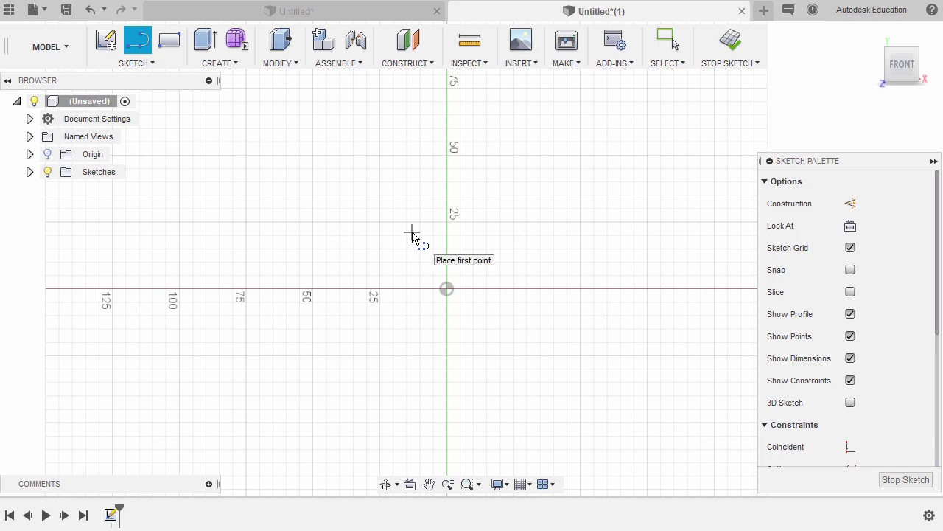
# Draw two vertical lines joined by top and bottom tangent arcs into a closed slot.
pyautogui.click(404, 294)
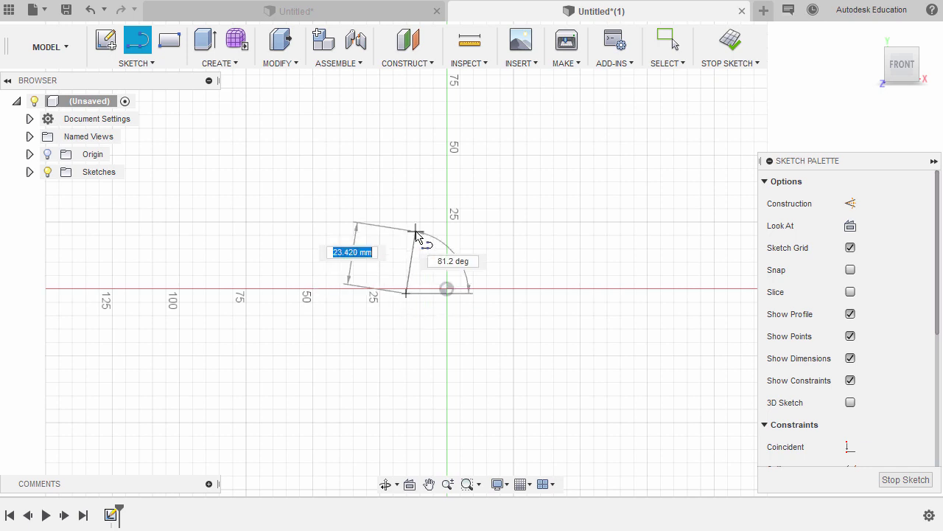
pyautogui.moveTo(420, 238); pyautogui.dragTo(406, 290, button='middle')
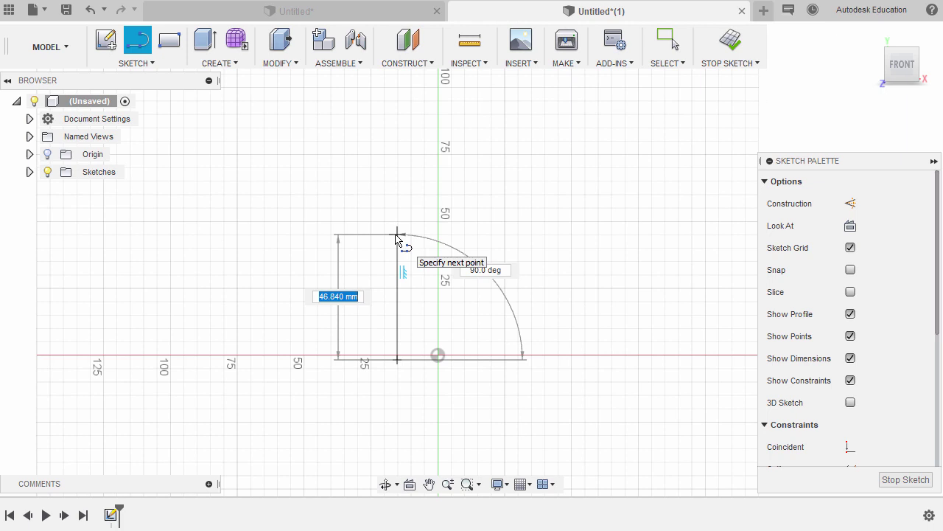
pyautogui.click(397, 246)
pyautogui.moveTo(398, 246); pyautogui.dragTo(485, 238)
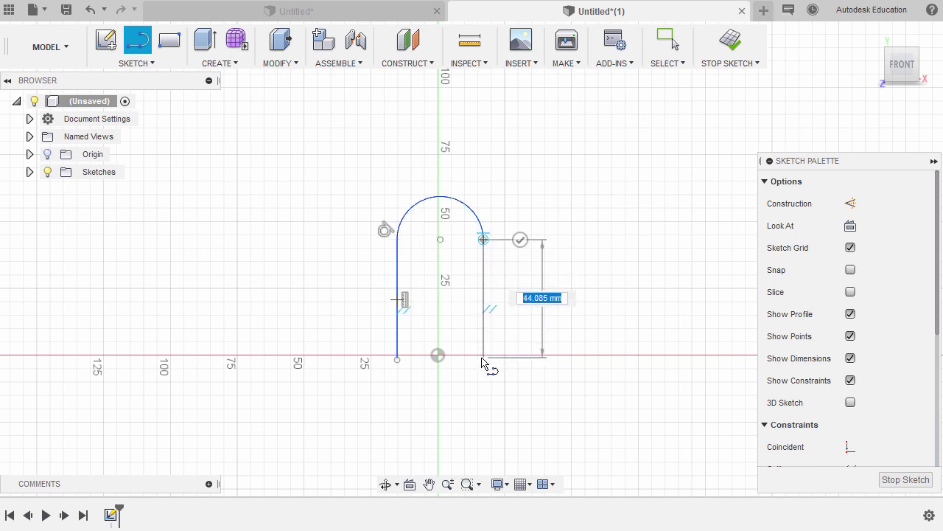
pyautogui.moveTo(482, 360)
pyautogui.mouseDown()
pyautogui.moveTo(480, 400)
pyautogui.moveTo(442, 410)
pyautogui.moveTo(417, 404)
pyautogui.moveTo(398, 371)
pyautogui.mouseUp()
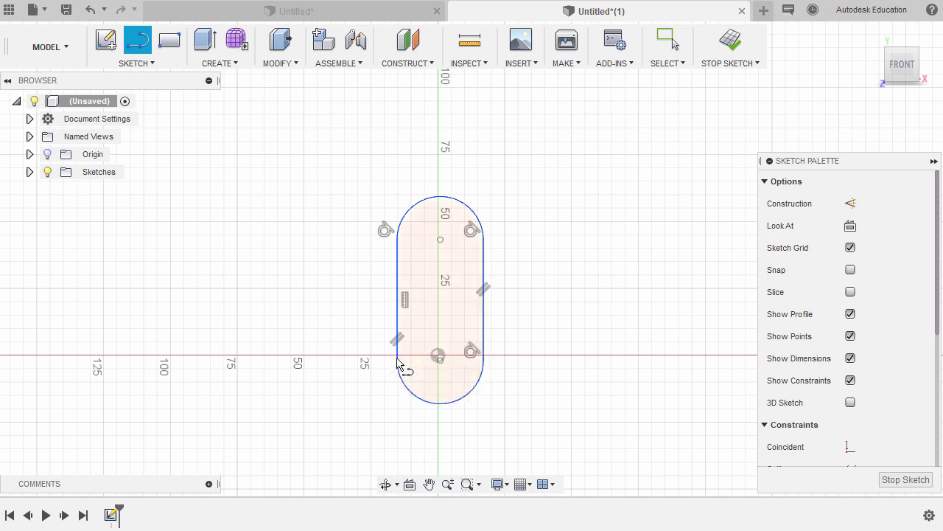
pyautogui.press('Escape')
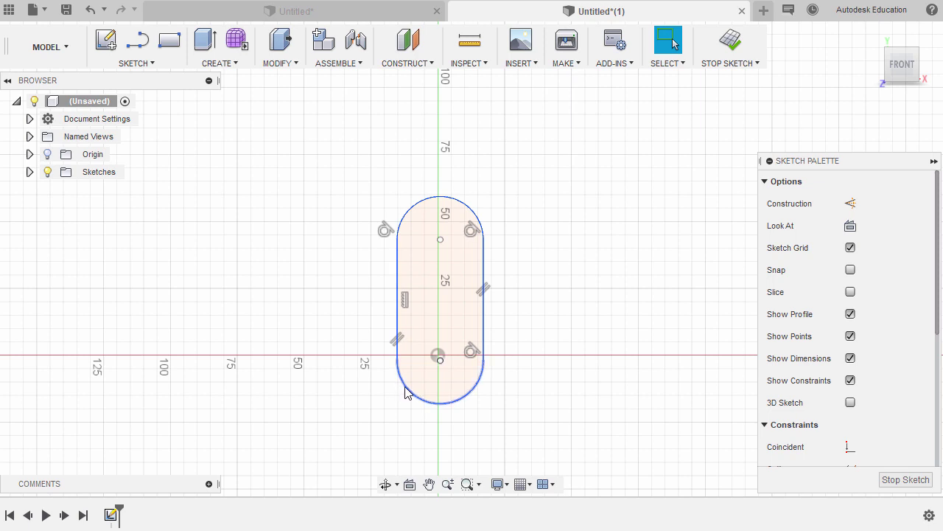
# Make the slot's left line tangent to the bottom arc.
pyautogui.scroll(-3, 921, 396)
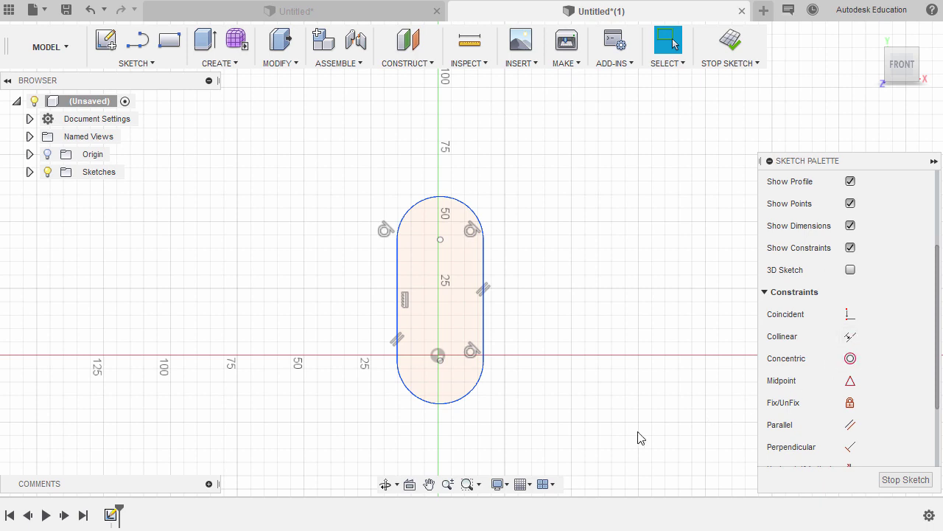
pyautogui.click(398, 318)
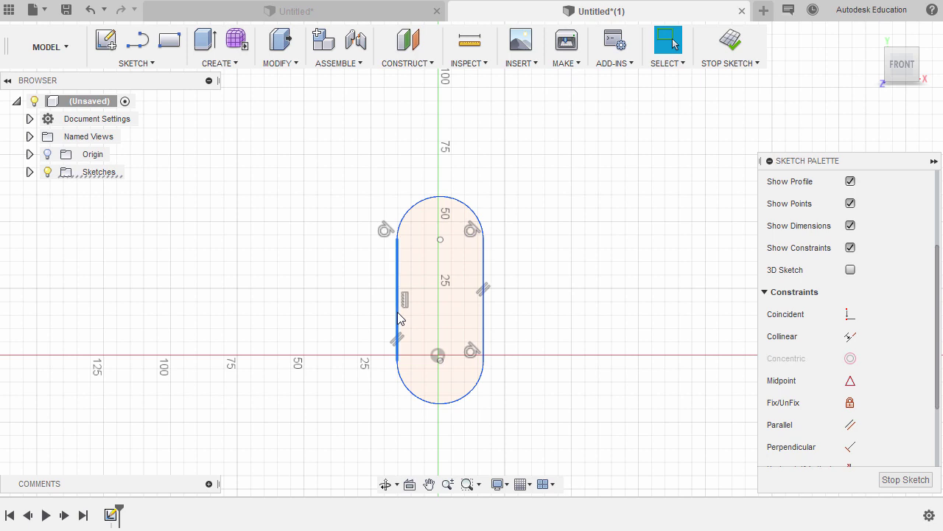
pyautogui.keyDown('shift'); pyautogui.click(418, 402); pyautogui.keyUp('shift')
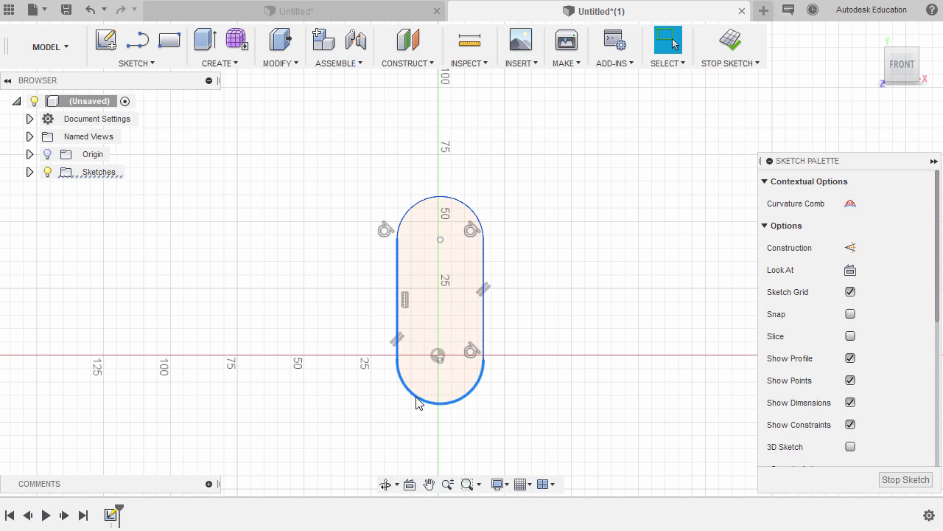
pyautogui.rightClick(376, 288)
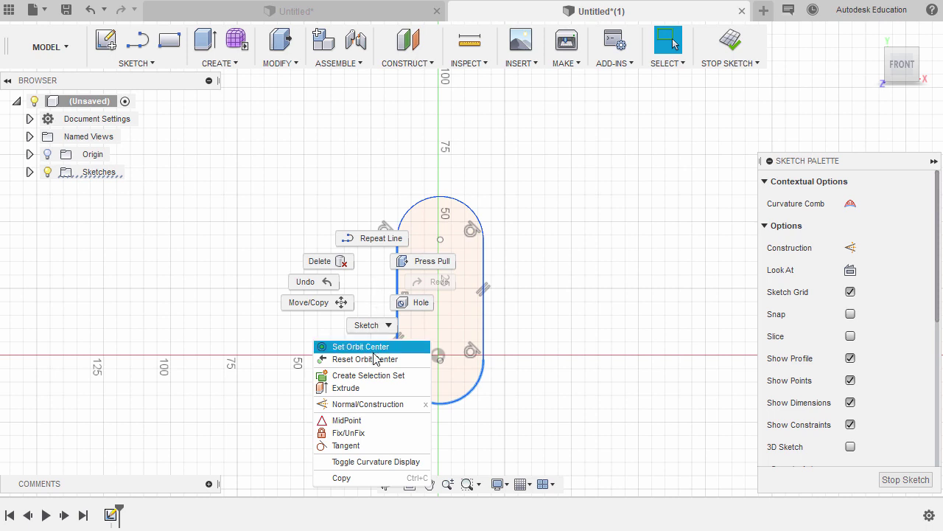
pyautogui.click(371, 446)
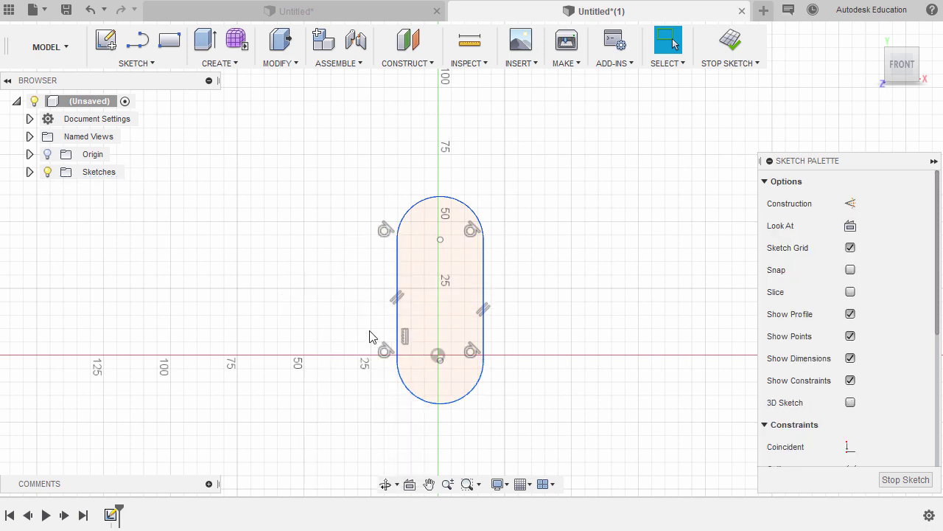
# Constrain the bottom arc's centre coincident with the sketch origin.
pyautogui.scroll(-5, 847, 310)
pyautogui.click(851, 229)
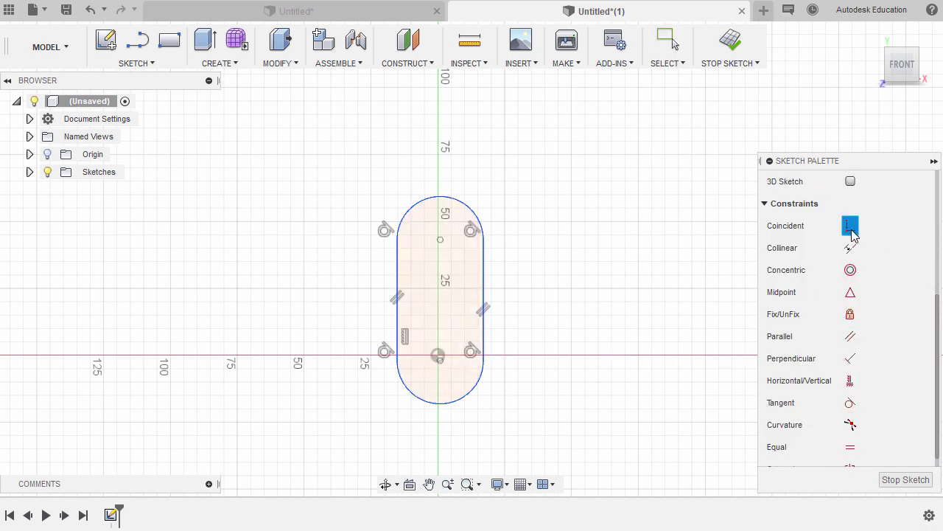
pyautogui.click(441, 360)
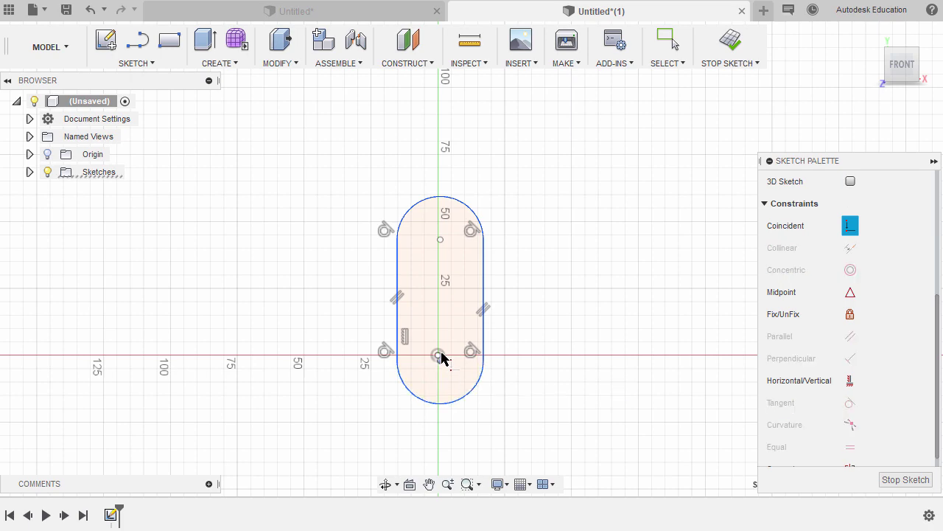
pyautogui.scroll(8, 439, 357)
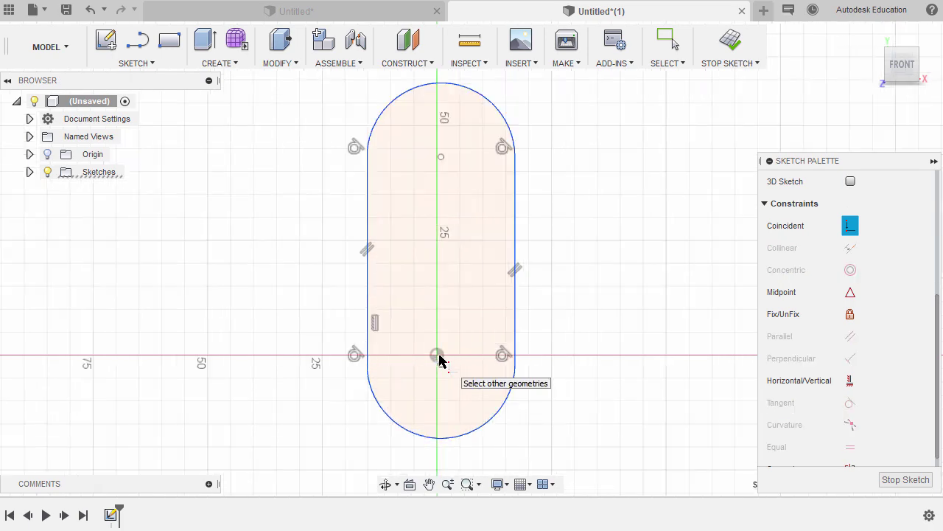
pyautogui.click(435, 357)
pyautogui.scroll(-8, 442, 326)
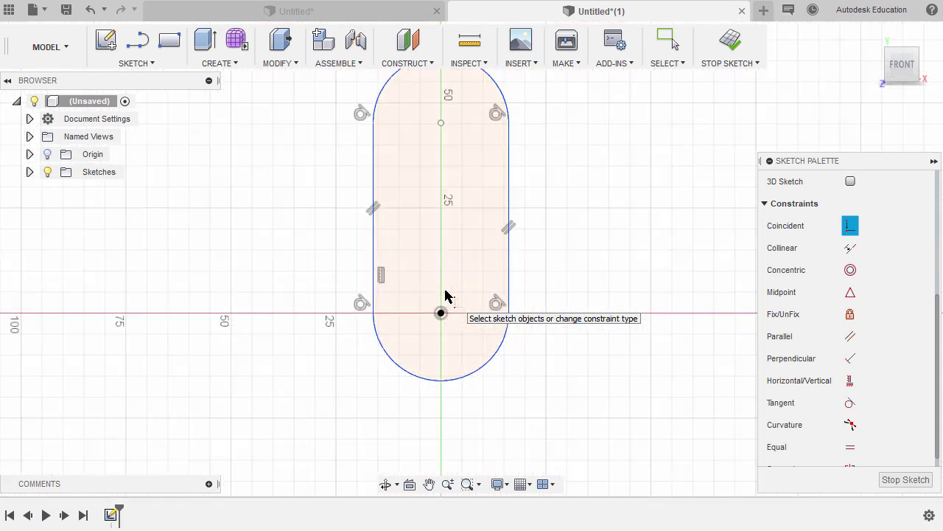
pyautogui.press('d')
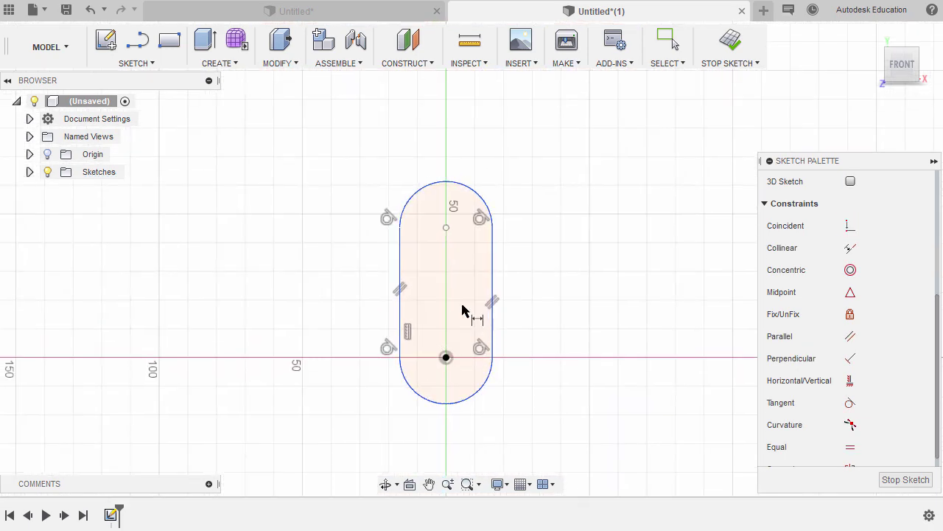
pyautogui.click(446, 227)
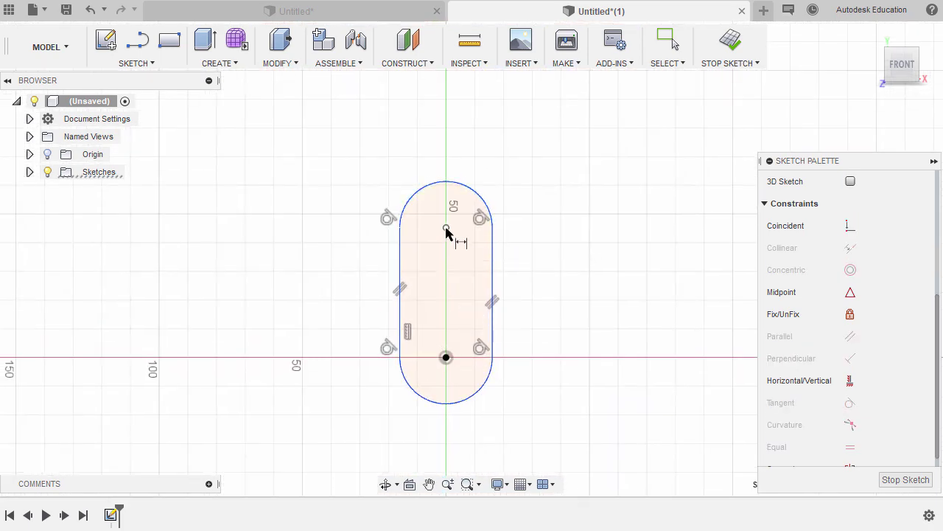
# Dimension the distance between the two arc centres as 50 mm.
pyautogui.click(446, 358)
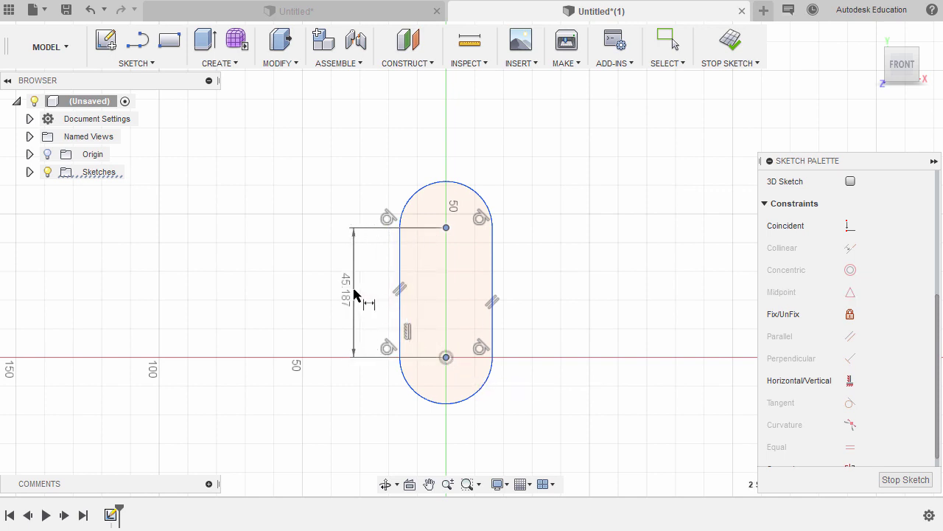
pyautogui.click(355, 292)
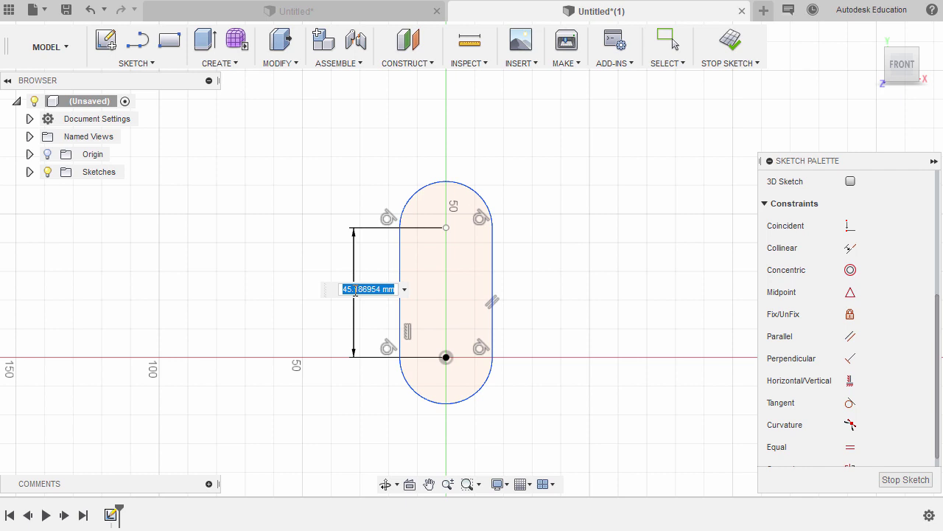
pyautogui.write('50')
pyautogui.press('Return')
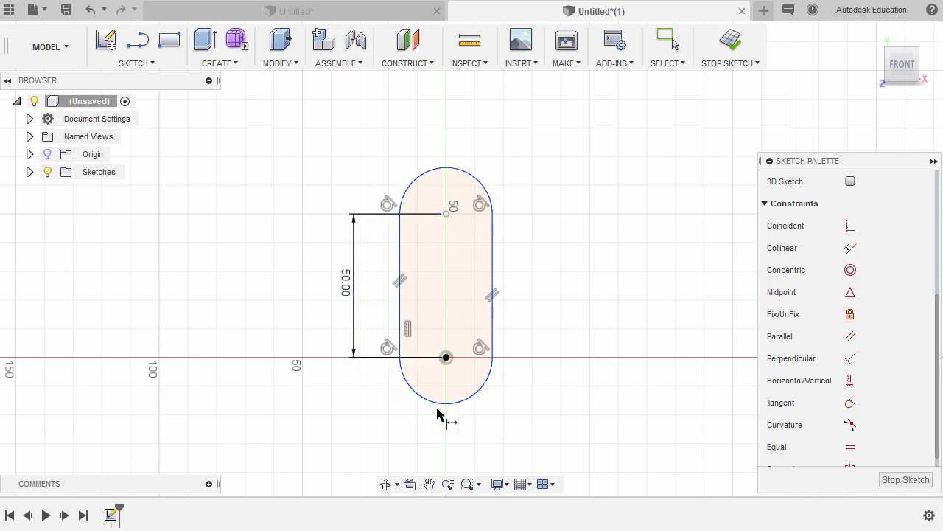
# Dimension the bottom arc's radius as 15 mm.
pyautogui.click(484, 396)
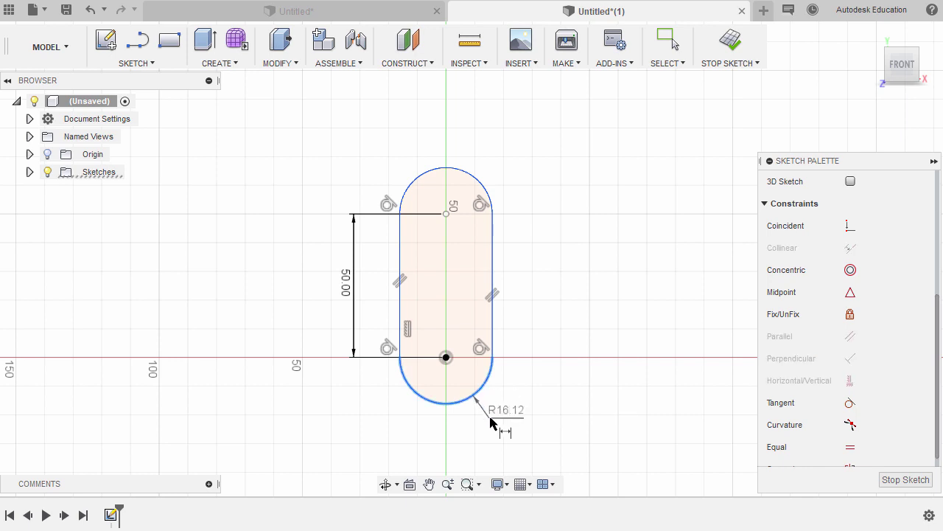
pyautogui.click(494, 423)
pyautogui.write('15')
pyautogui.press('Return')
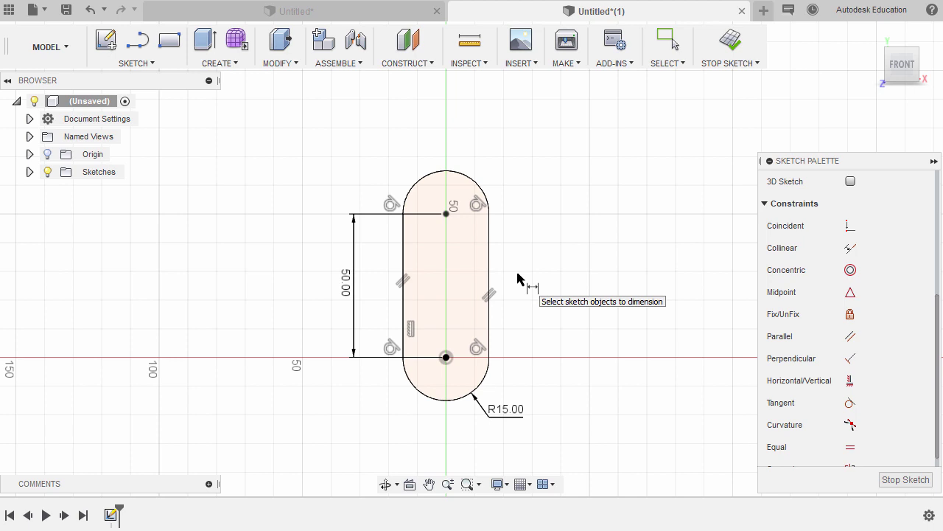
pyautogui.press('o')
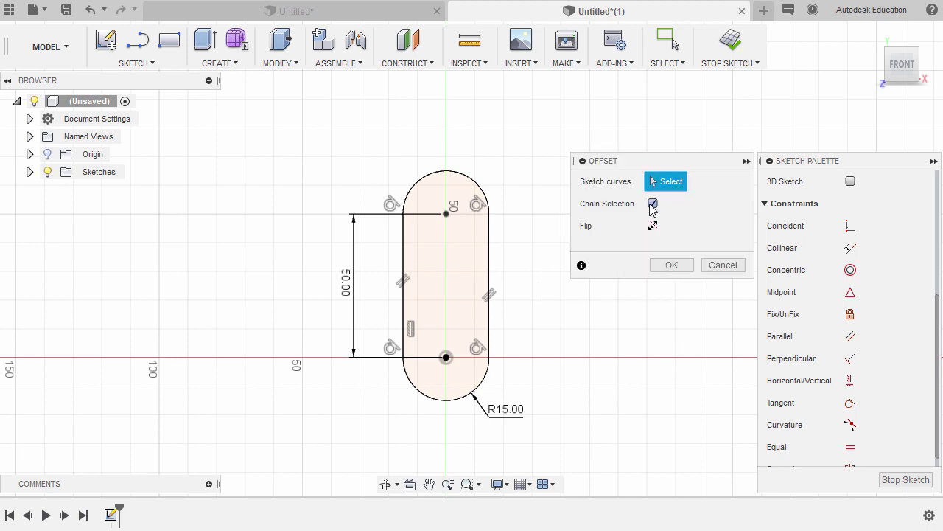
# Offset the slot outline 12 mm outward (-12).
pyautogui.click(490, 241)
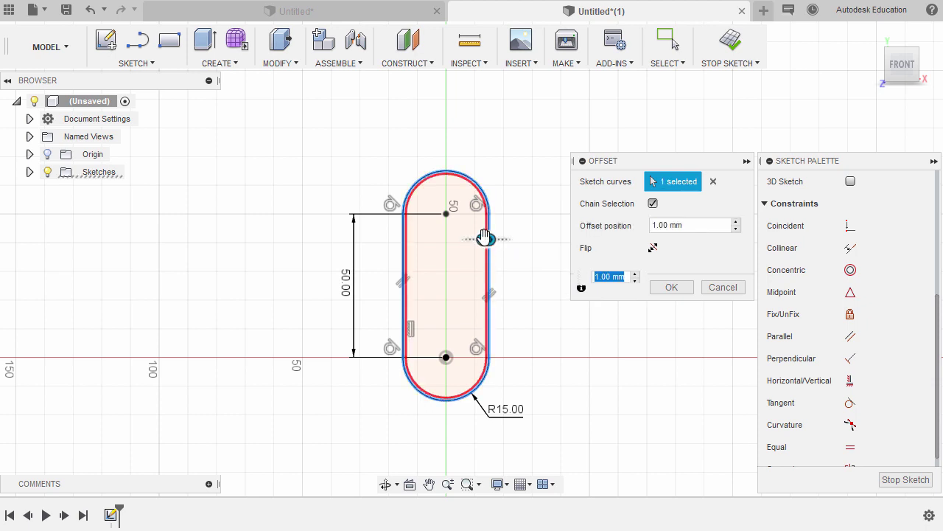
pyautogui.moveTo(485, 239); pyautogui.dragTo(499, 239)
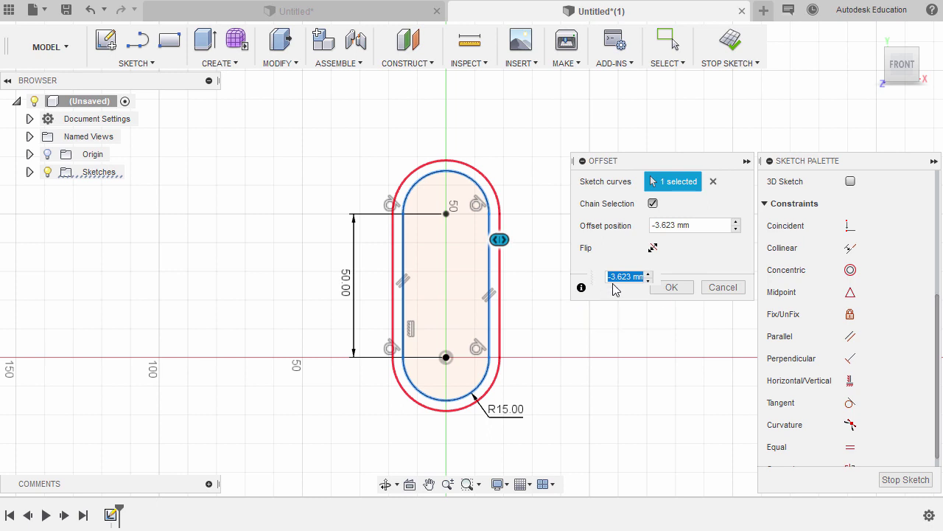
pyautogui.write('-12')
pyautogui.press('Return')
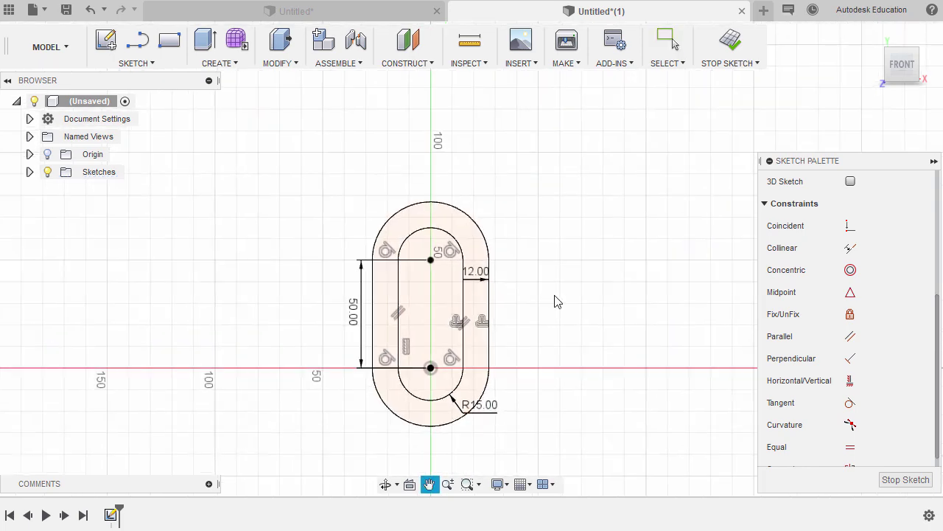
# Check the challenge reference drawing again, then return to the sketch.
pyautogui.hotkey('alt', 'Tab')
pyautogui.moveTo(451, 43); pyautogui.dragTo(447, 42)
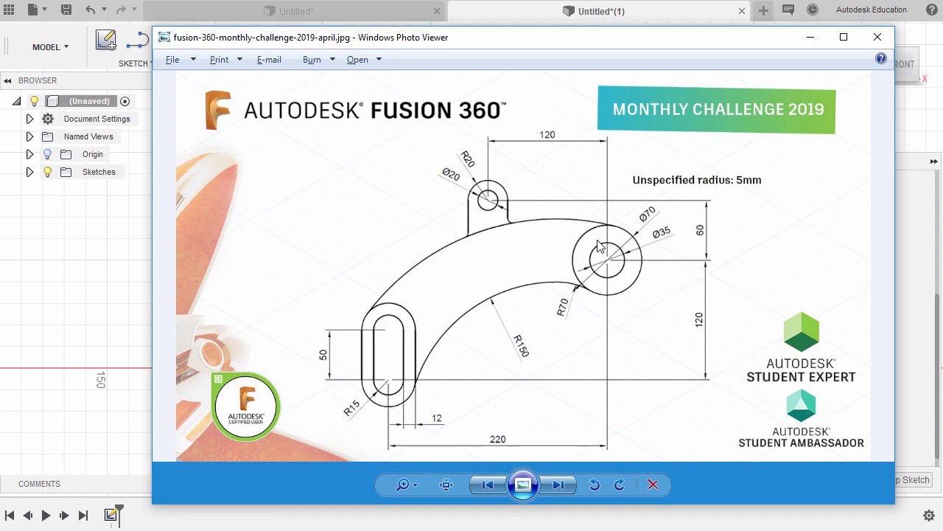
pyautogui.click(810, 37)
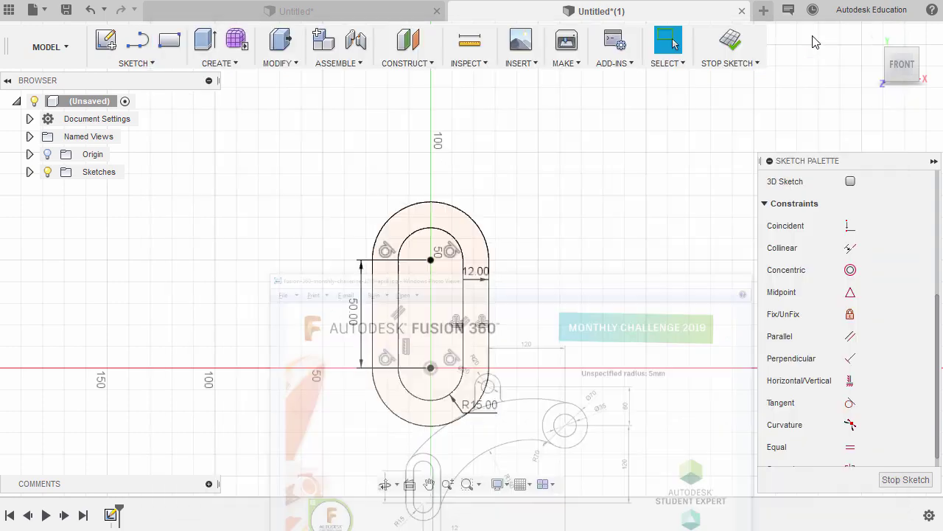
# Draw a Ø35 circle up and to the right of the slot.
pyautogui.scroll(3, 511, 206)
pyautogui.scroll(-2, 548, 193)
pyautogui.scroll(-3, 548, 193)
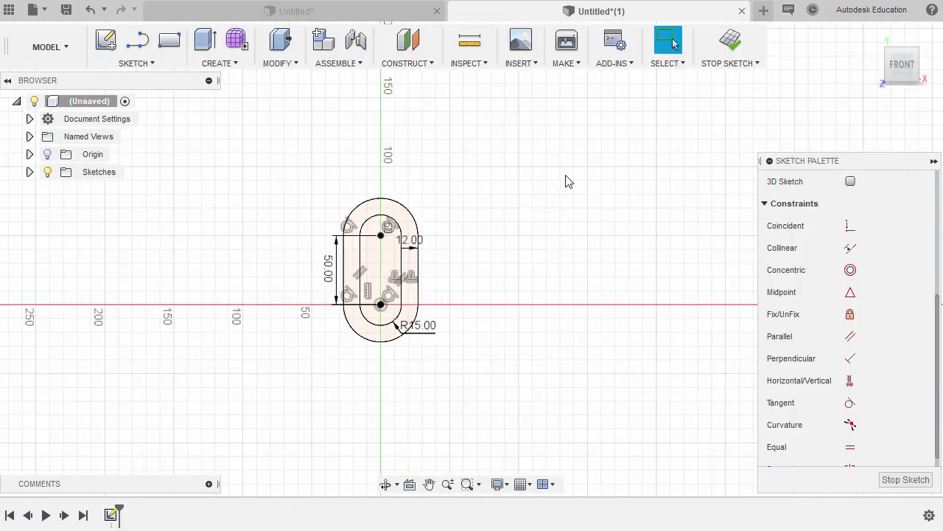
pyautogui.scroll(-1, 583, 199)
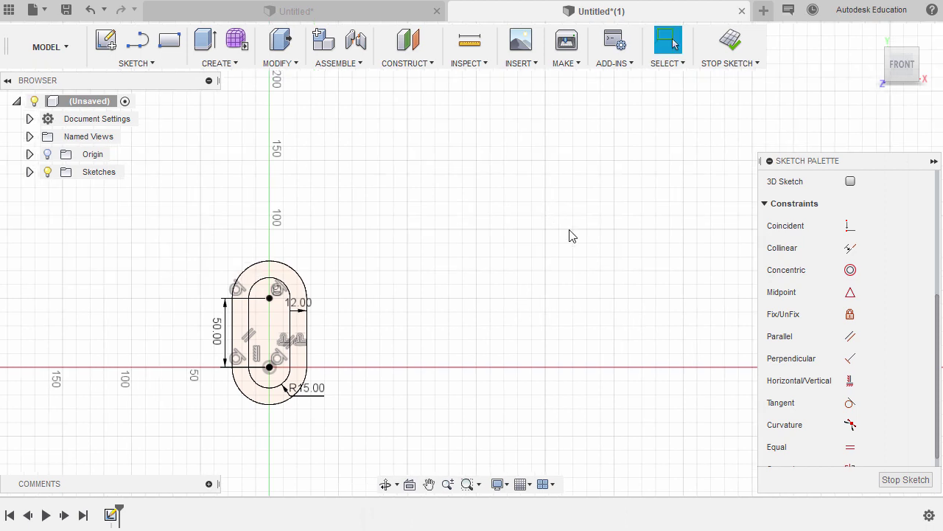
pyautogui.press('c')
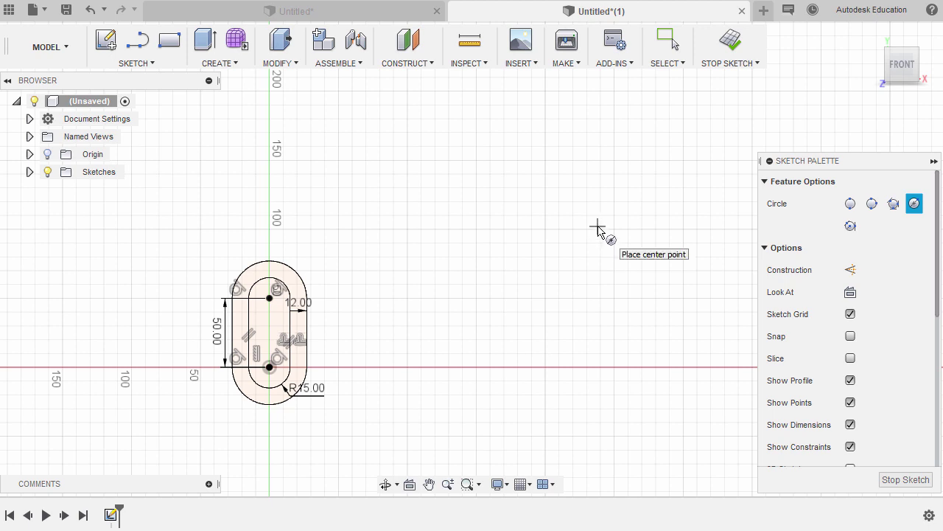
pyautogui.click(598, 227)
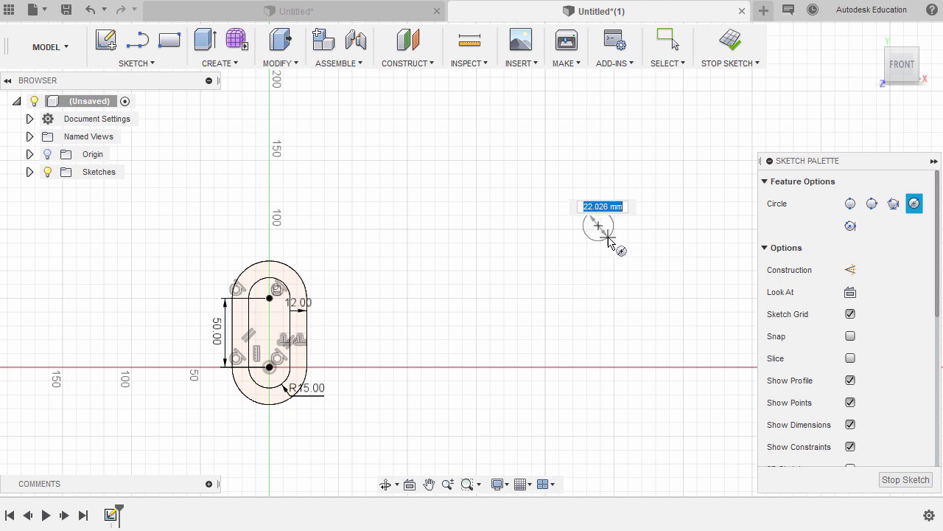
pyautogui.write('35')
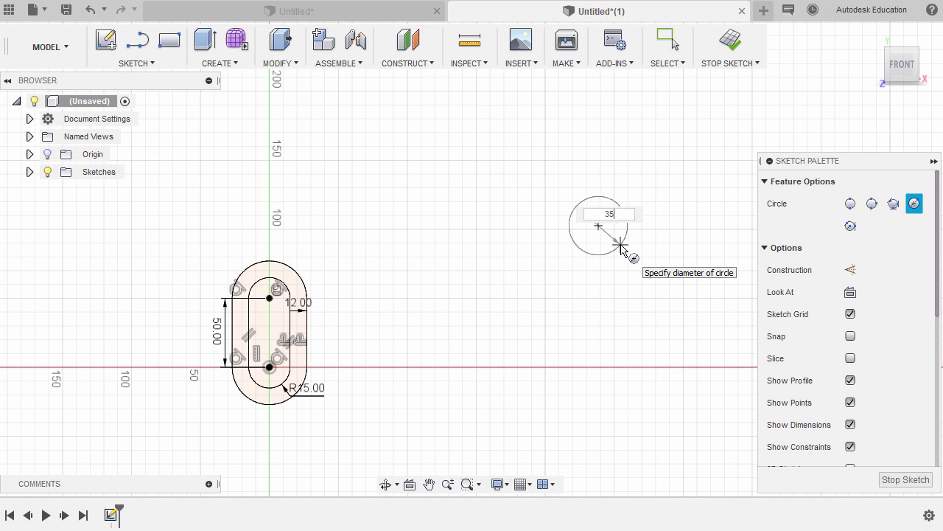
pyautogui.press('Return')
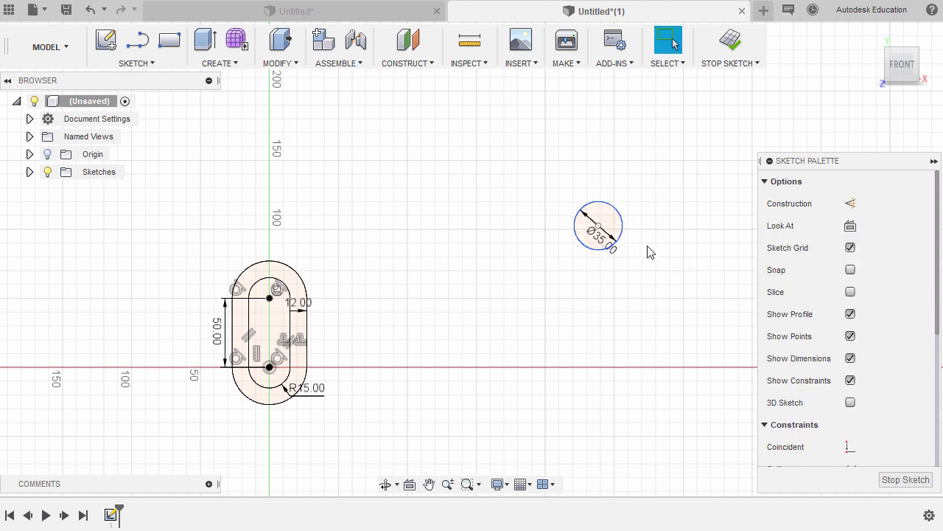
# Add a concentric Ø70 circle on the same centre and move its label aside.
pyautogui.press('c')
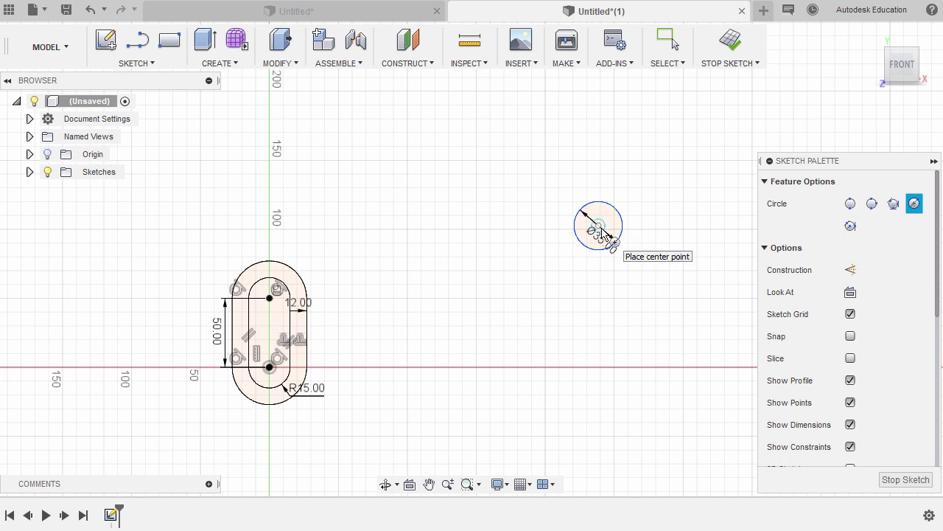
pyautogui.click(599, 225)
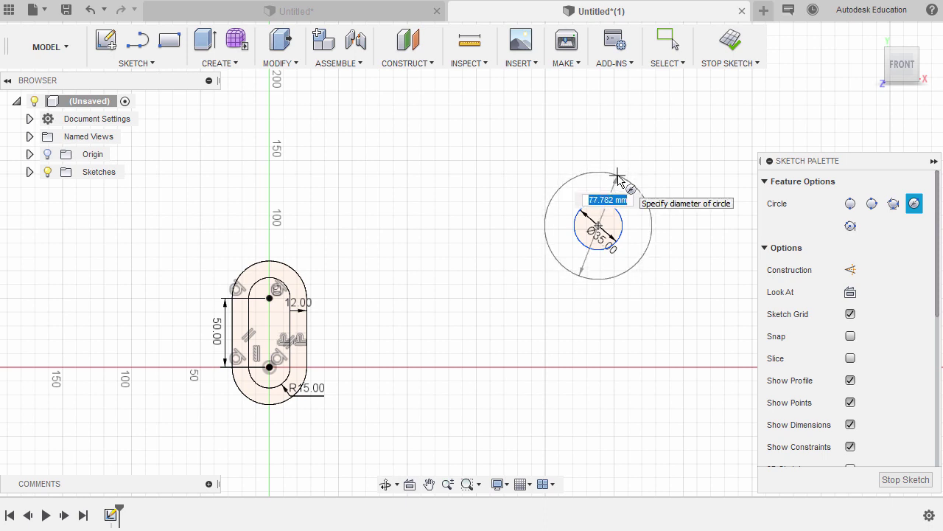
pyautogui.write('70')
pyautogui.press('Return')
pyautogui.press('Escape')
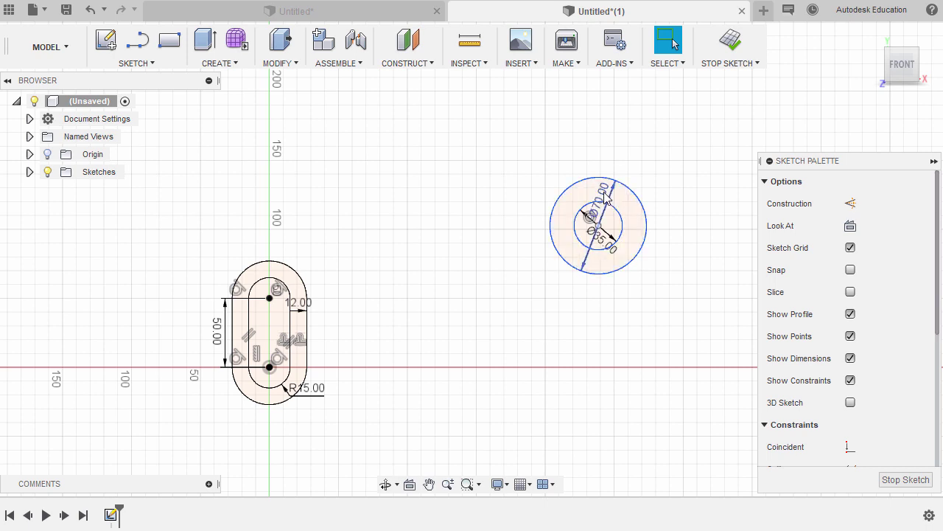
pyautogui.moveTo(605, 195); pyautogui.dragTo(650, 170)
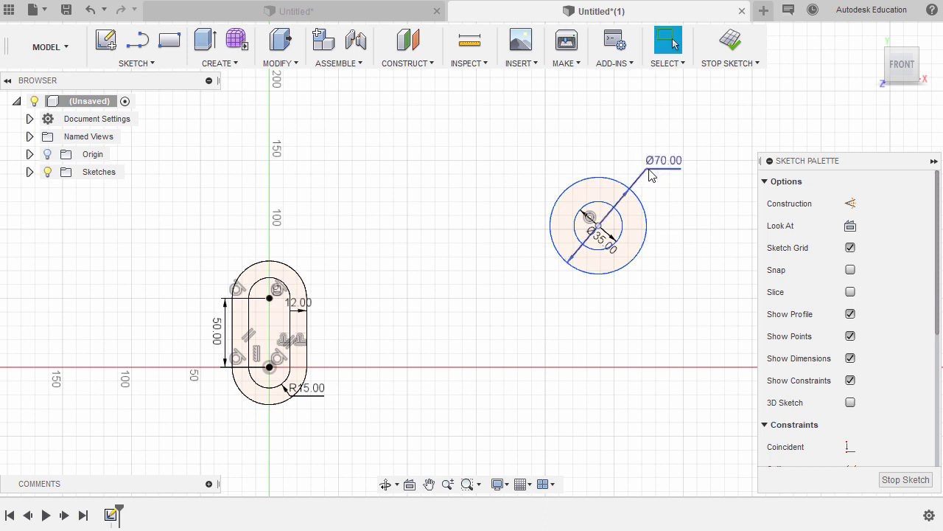
# Dimension the circles' centre 220 mm horizontally from the slot's lower centre.
pyautogui.moveTo(603, 245); pyautogui.dragTo(656, 206)
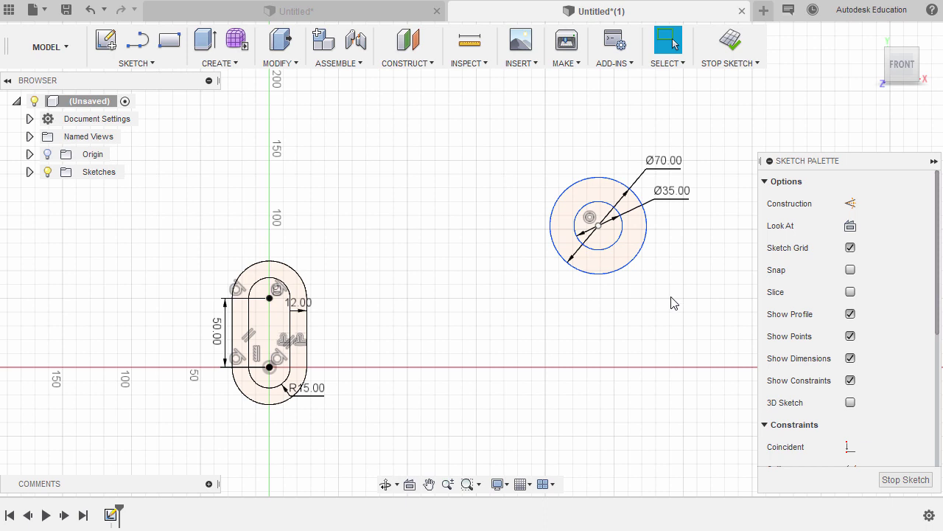
pyautogui.press('d')
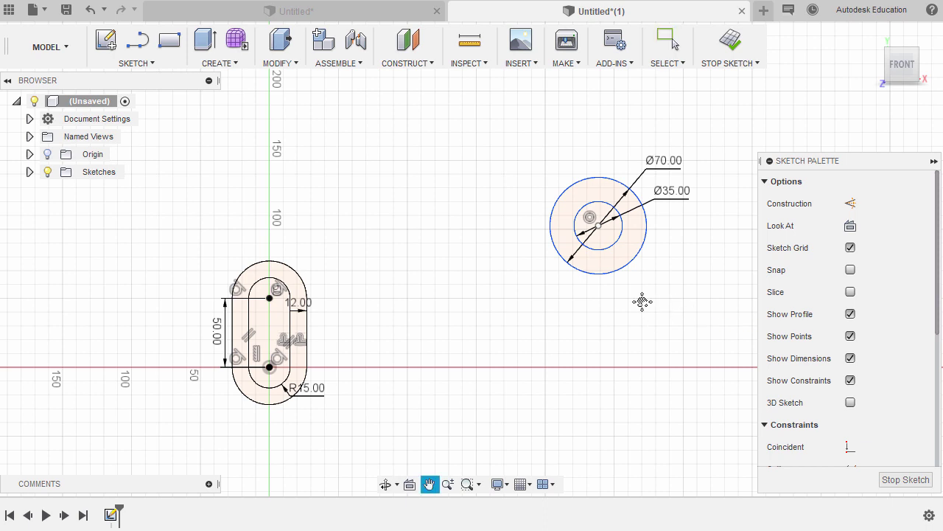
pyautogui.moveTo(642, 301); pyautogui.dragTo(646, 273, button='middle')
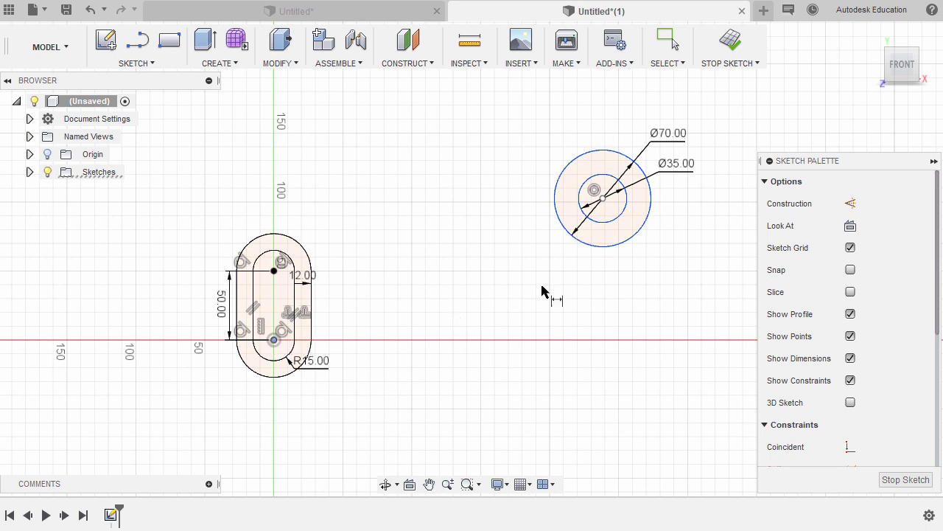
pyautogui.click(603, 199)
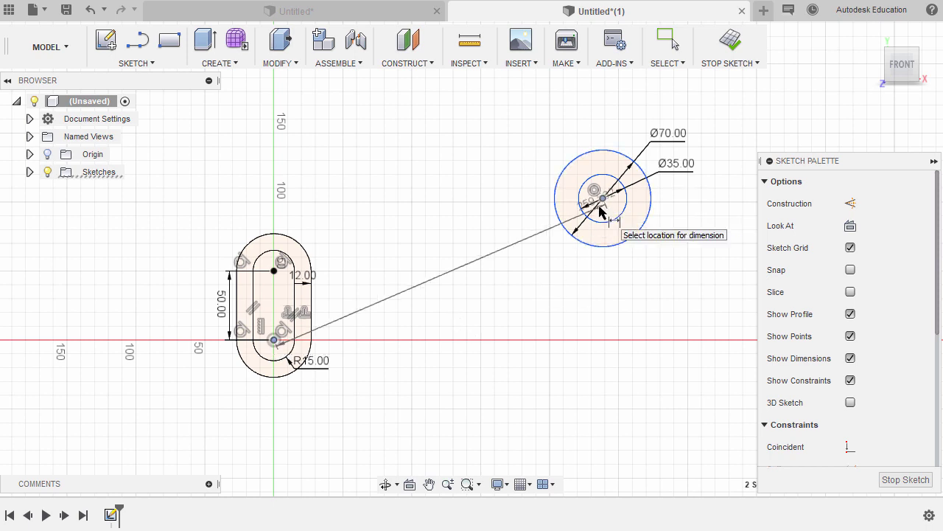
pyautogui.click(581, 249)
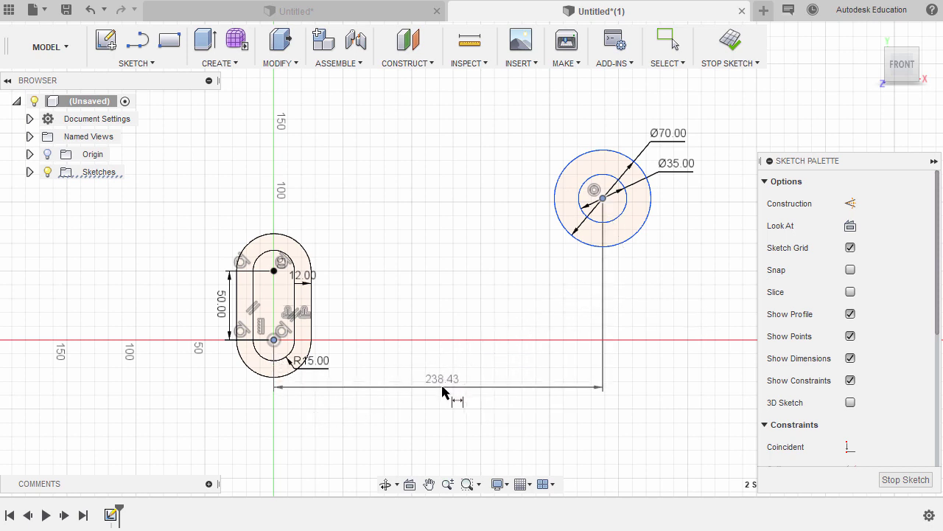
pyautogui.click(440, 396)
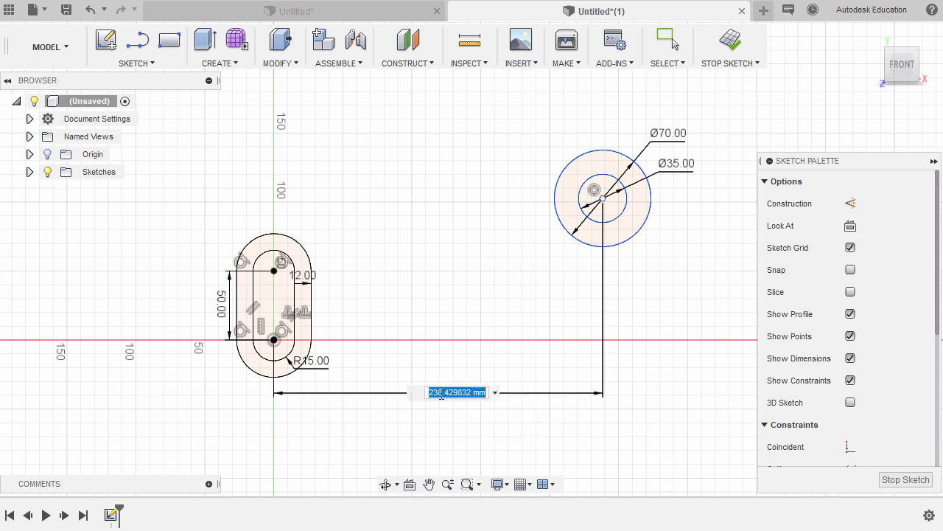
pyautogui.write('220')
pyautogui.press('Return')
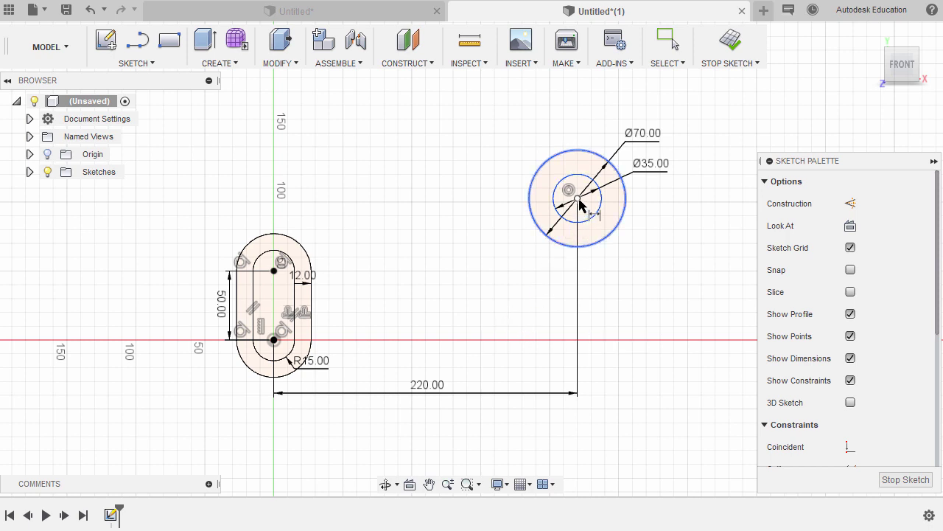
# Dimension the circles' centre 120 mm vertically above the slot's lower centre.
pyautogui.click(273, 340)
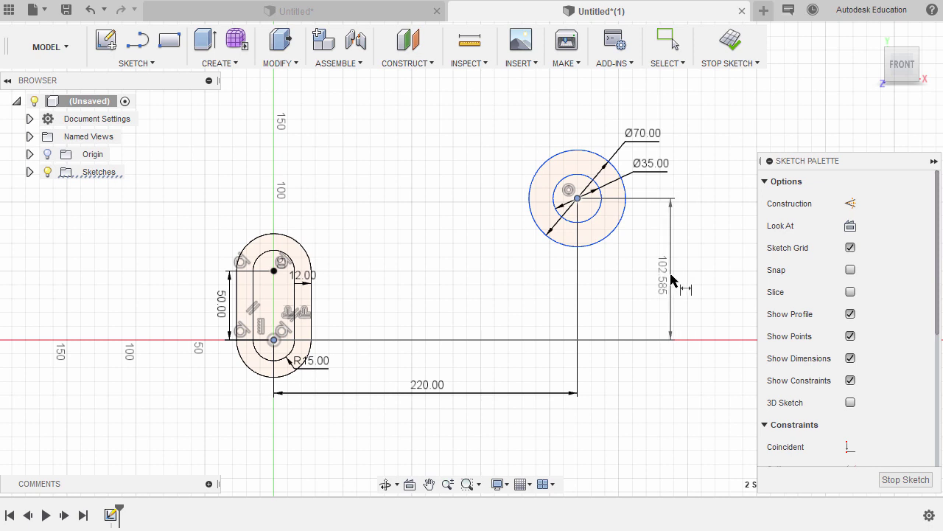
pyautogui.click(673, 277)
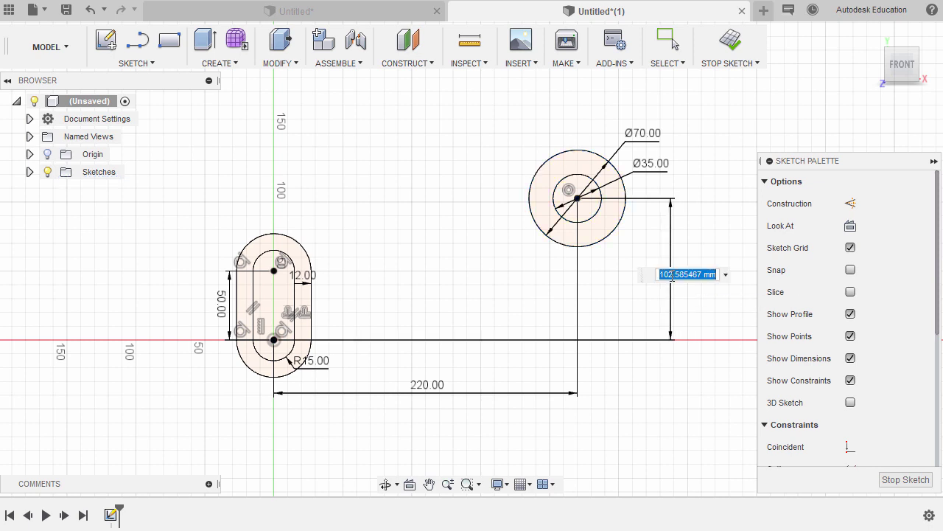
pyautogui.write('120')
pyautogui.press('Return')
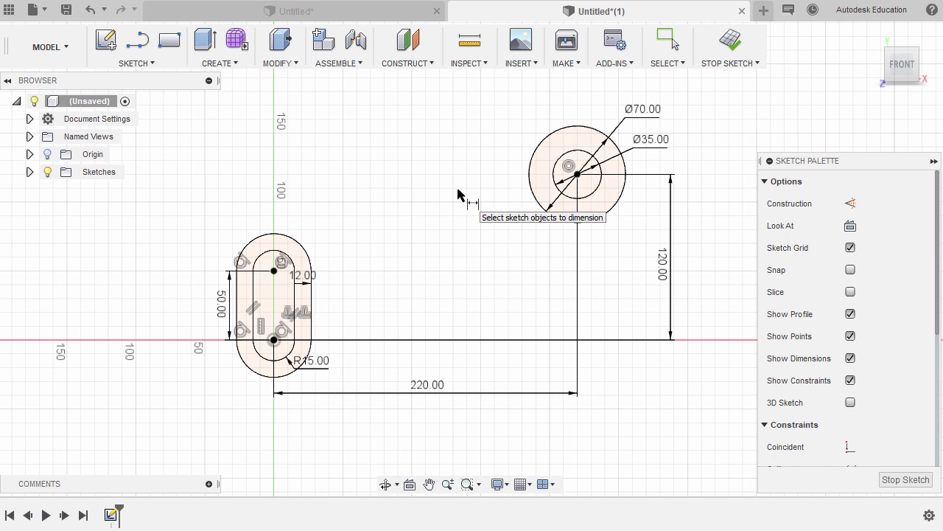
pyautogui.moveTo(448, 205); pyautogui.dragTo(439, 211, button='middle')
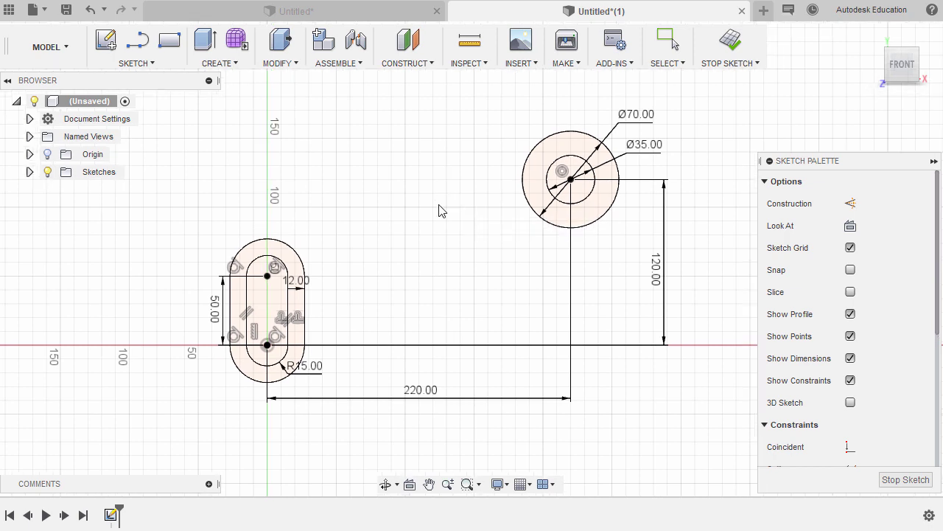
# Draw a 3-point arc from the slot's upper outer edge to the top of the Ø70 circle.
pyautogui.press('Escape')
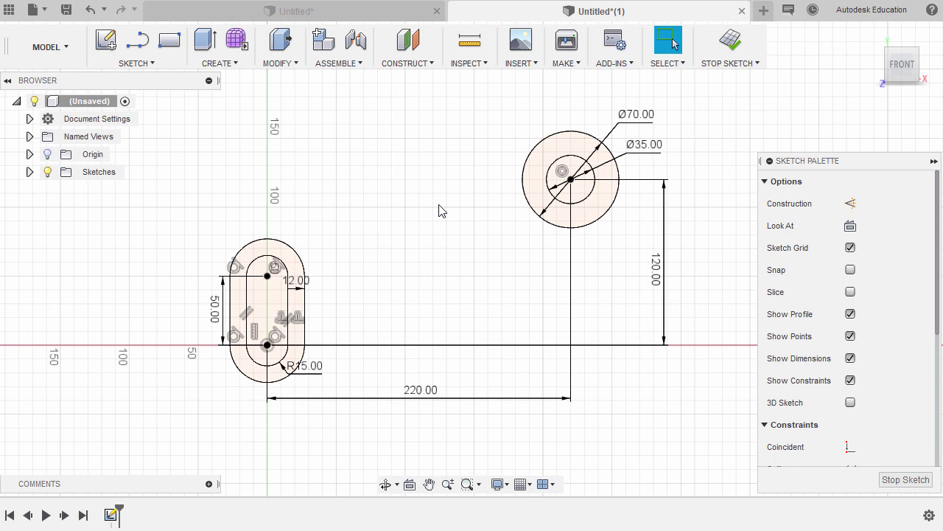
pyautogui.press('s')
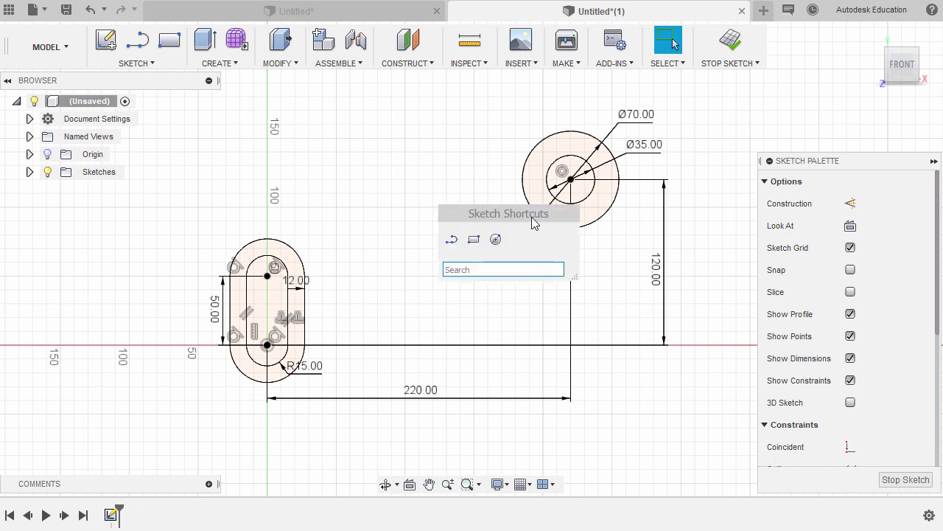
pyautogui.write('arc')
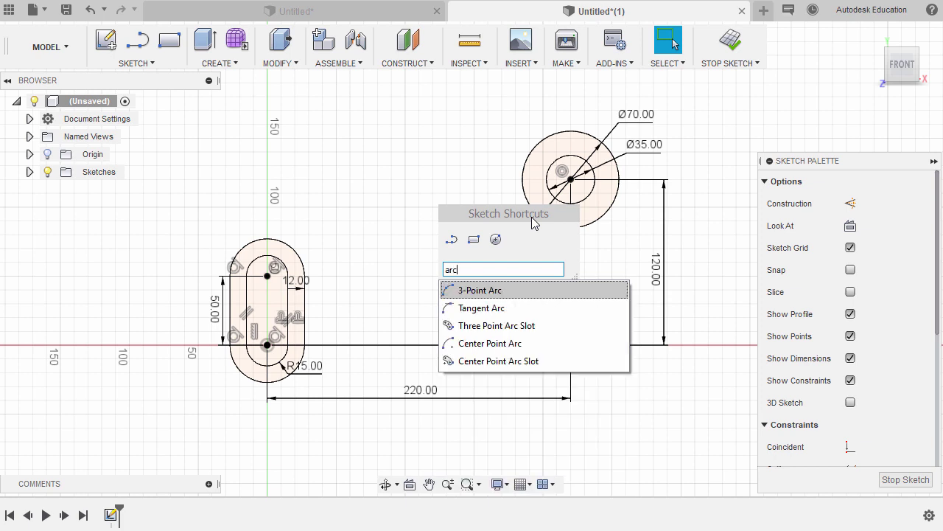
pyautogui.click(617, 288)
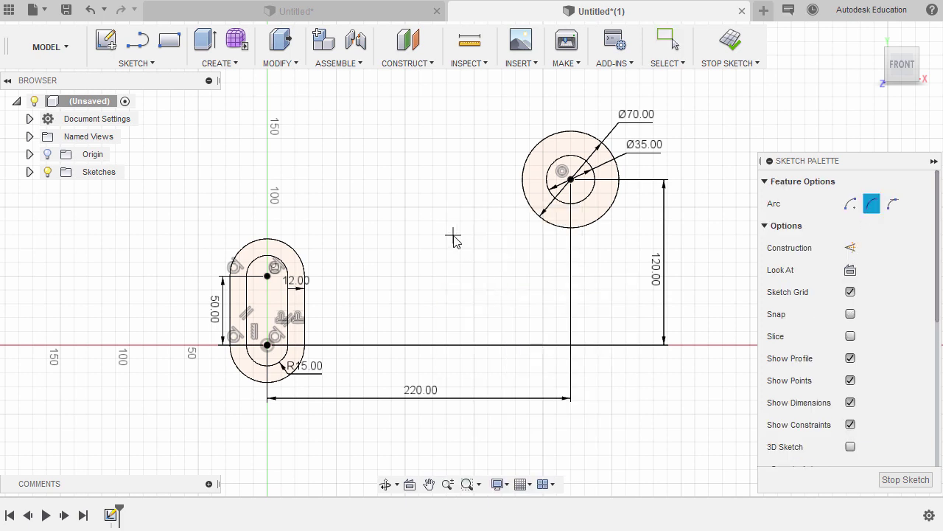
pyautogui.click(252, 242)
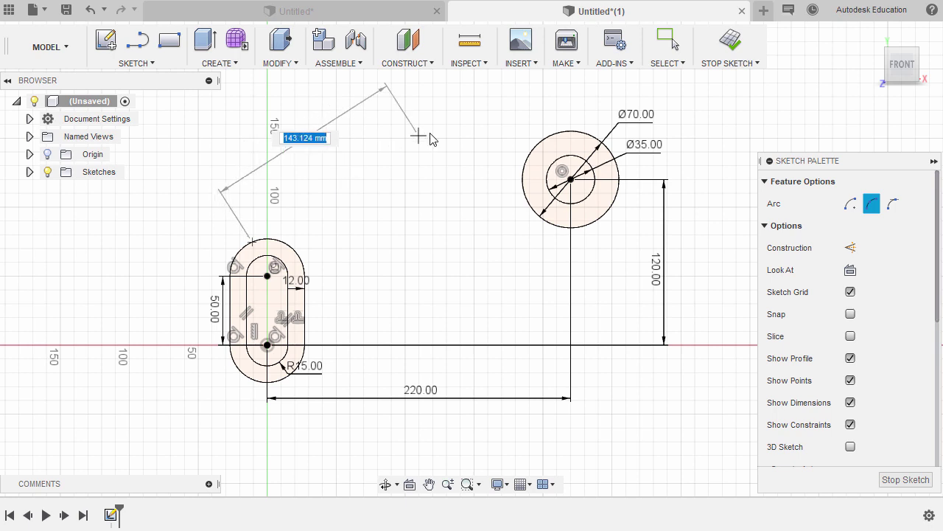
pyautogui.click(579, 131)
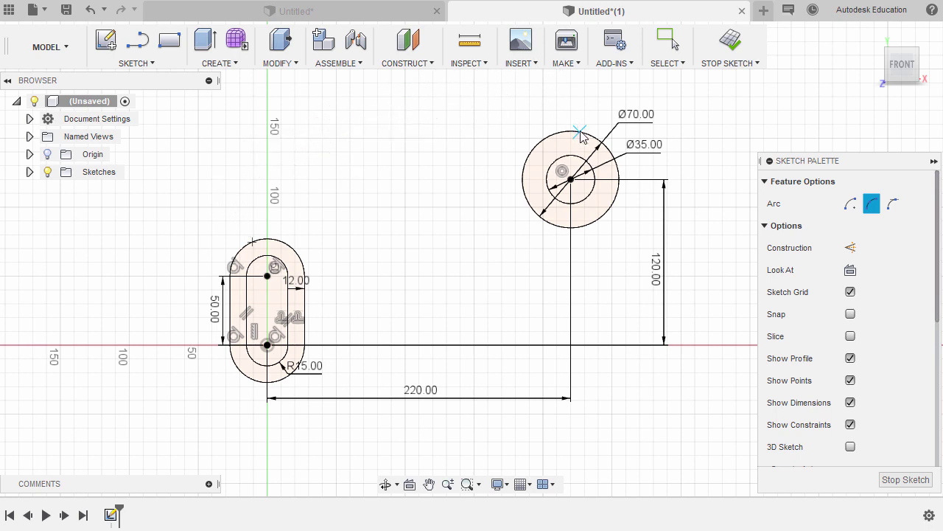
pyautogui.click(431, 143)
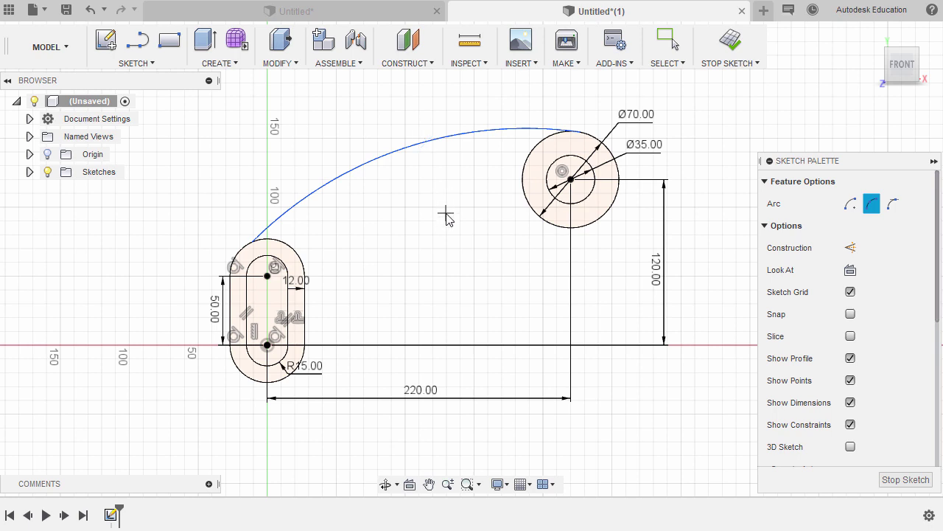
# Draw two arcs from the slot's lower edge to the Ø70 circle, closing the arm profile.
pyautogui.click(294, 379)
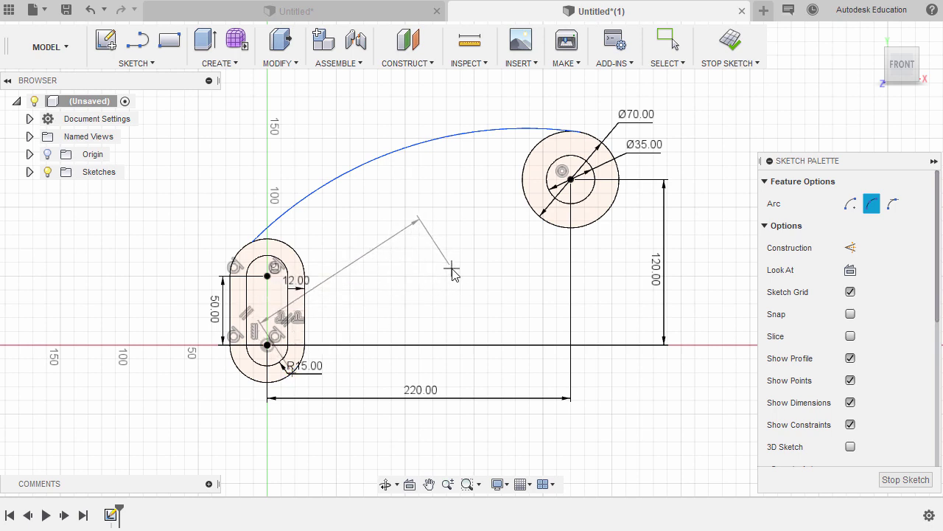
pyautogui.click(417, 274)
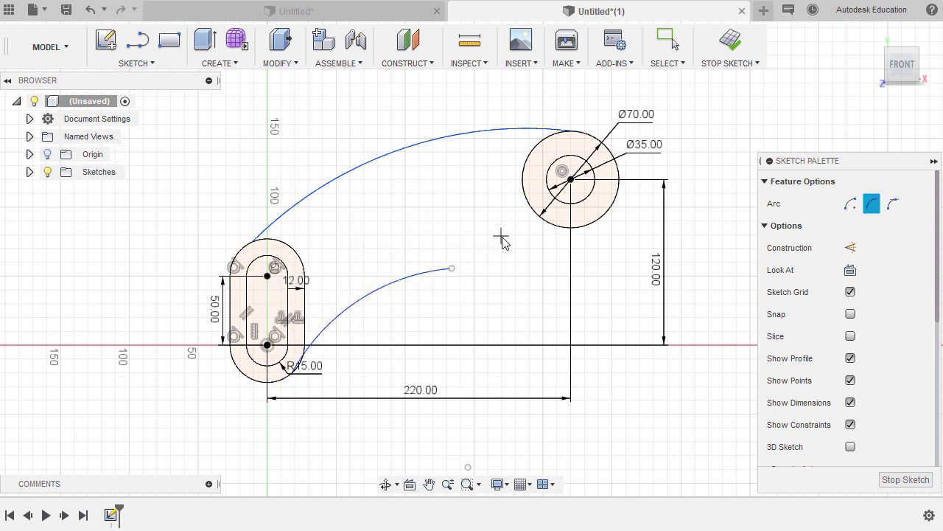
pyautogui.click(452, 268)
pyautogui.click(523, 236)
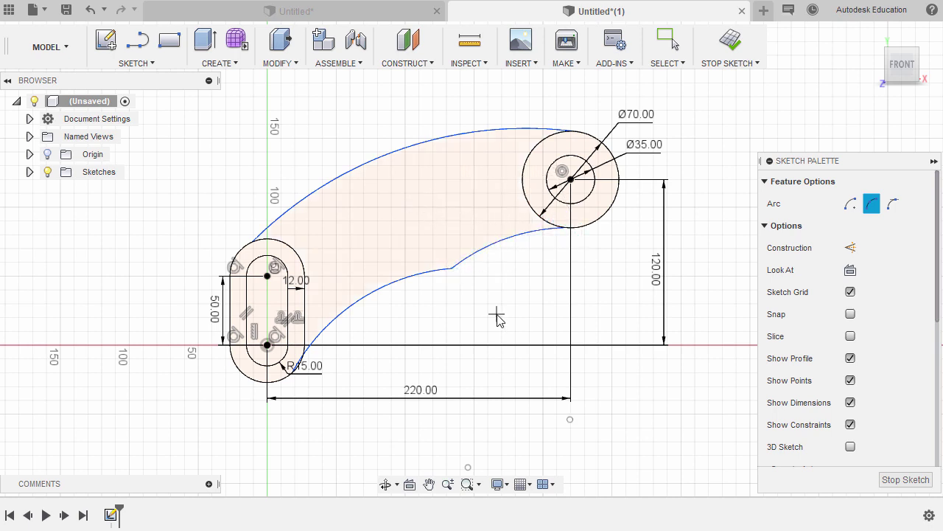
pyautogui.press('Escape')
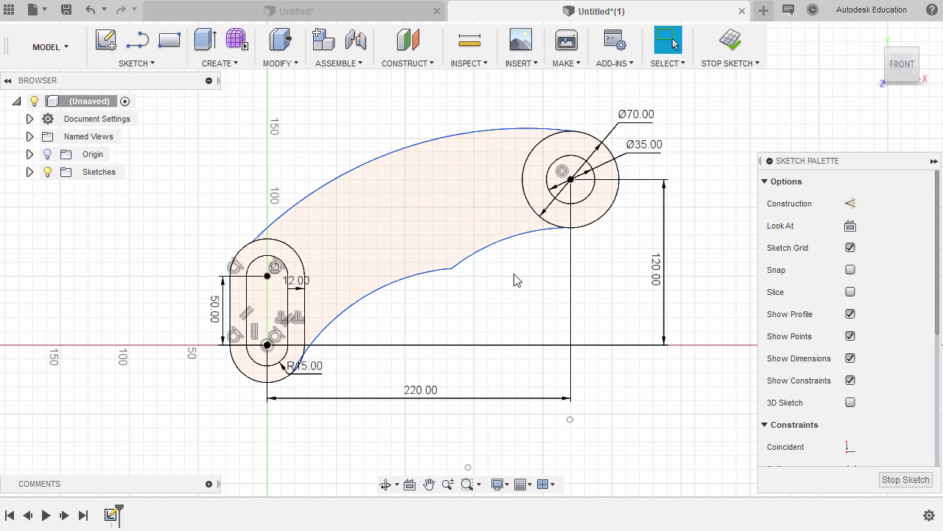
# Make the two inner arm arcs tangent and pull the curve's end onto the slot side.
pyautogui.click(431, 273)
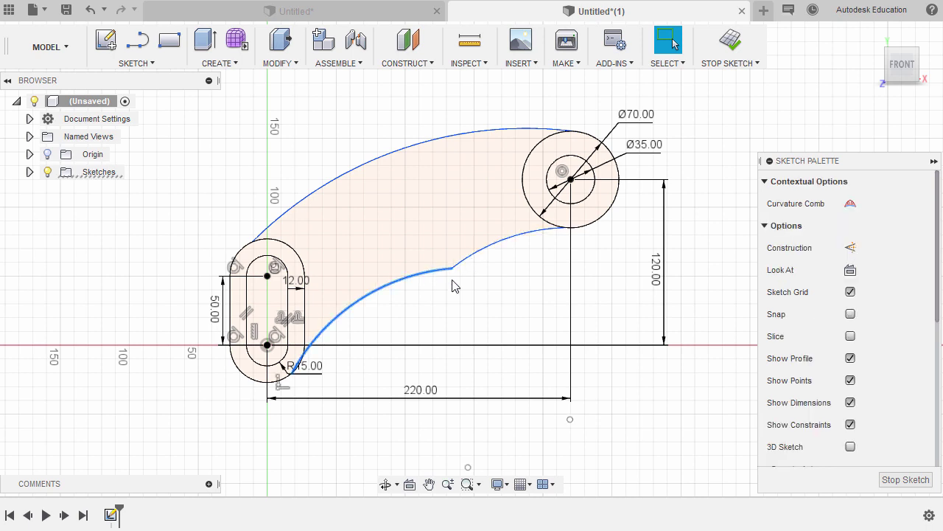
pyautogui.keyDown('shift'); pyautogui.click(496, 249); pyautogui.keyUp('shift')
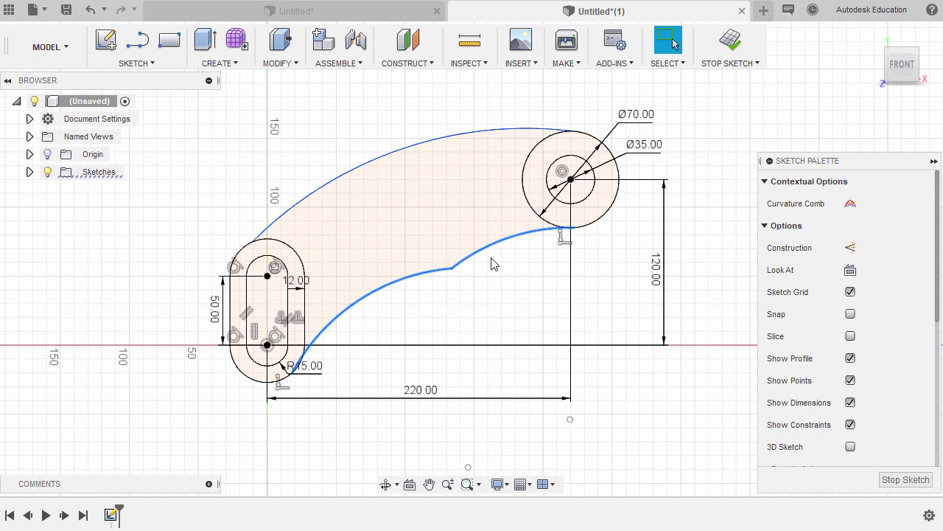
pyautogui.rightClick(493, 264)
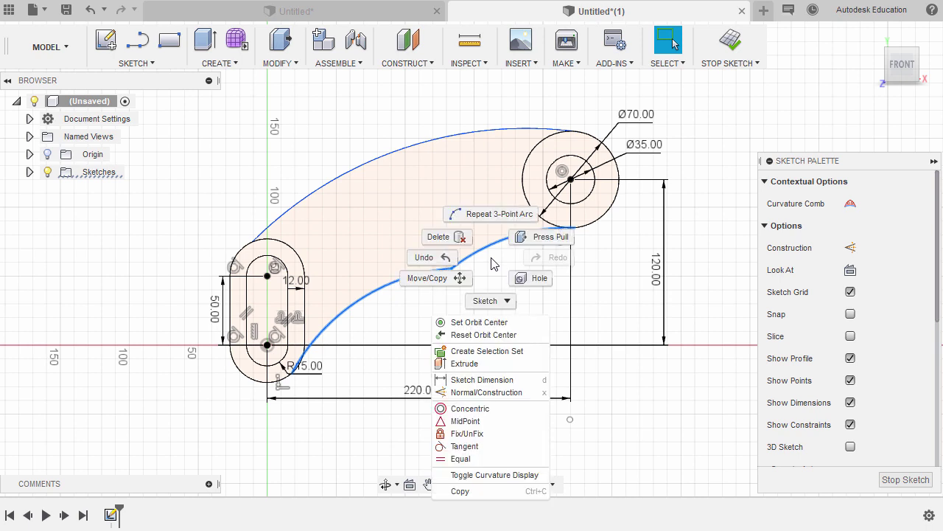
pyautogui.click(488, 447)
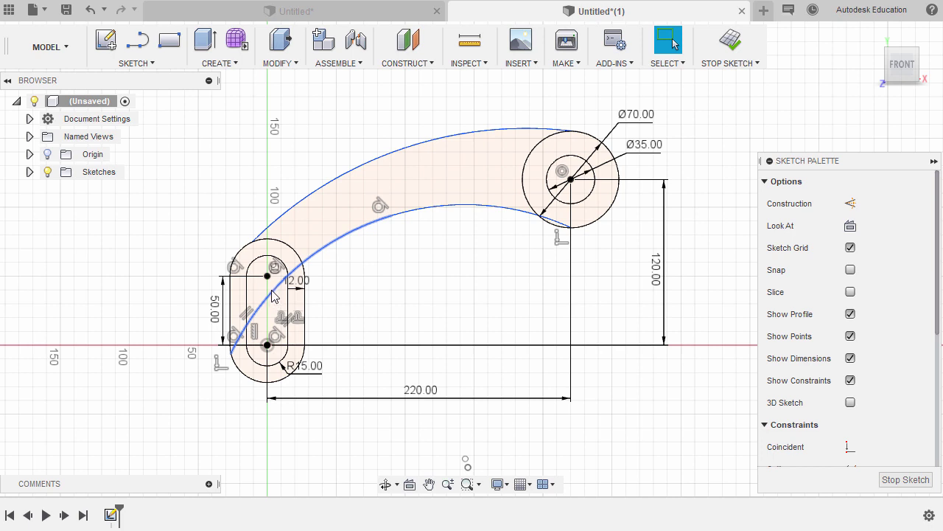
pyautogui.moveTo(275, 296); pyautogui.dragTo(317, 330)
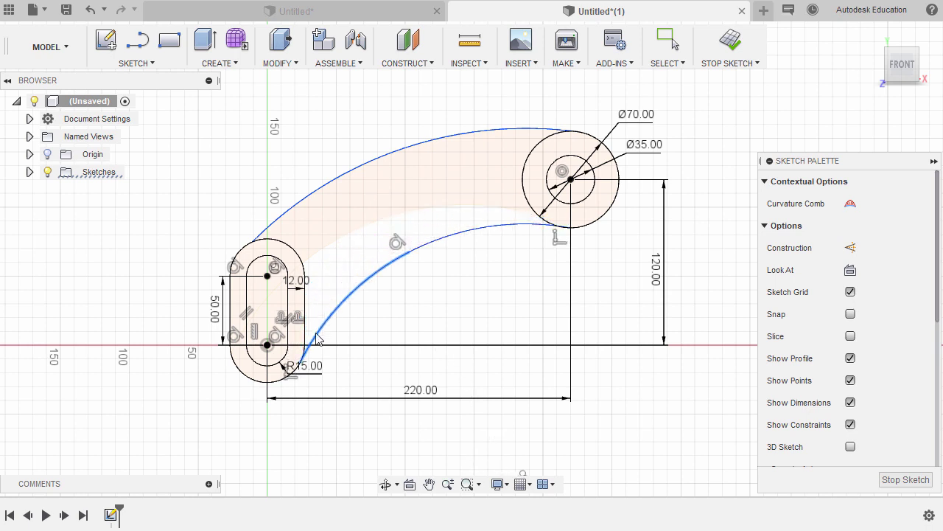
pyautogui.press('Escape')
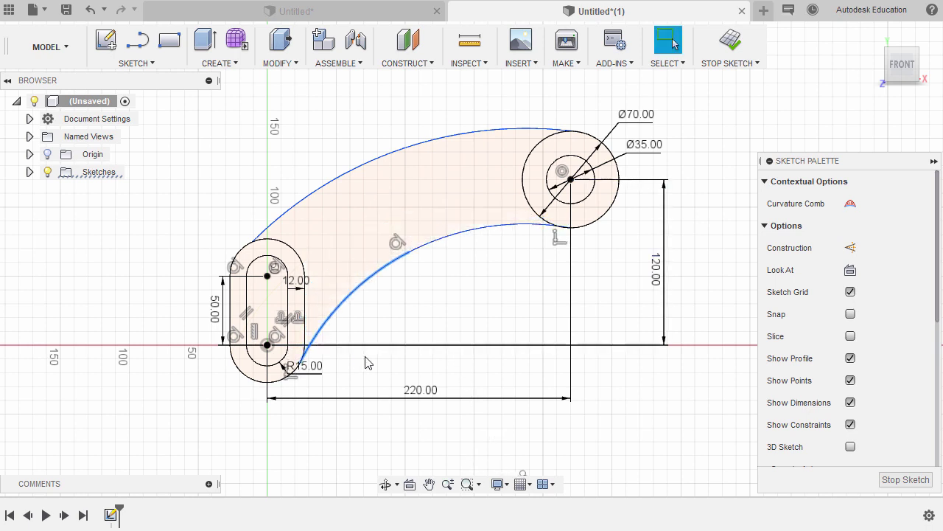
pyautogui.click(450, 310)
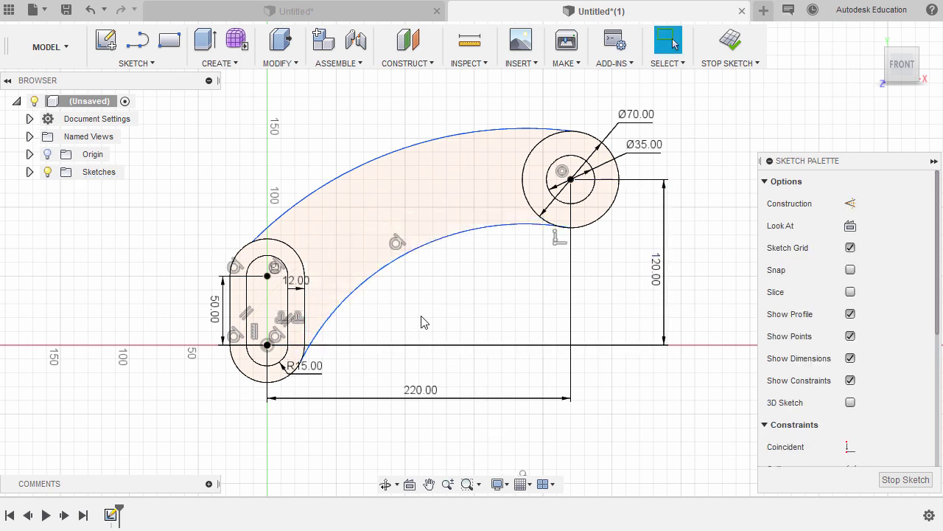
# Make the inner arm curve tangent to the slot's lower arc and the Ø70 circle.
pyautogui.click(341, 309)
pyautogui.keyDown('shift'); pyautogui.click(280, 388); pyautogui.keyUp('shift')
pyautogui.rightClick(445, 285)
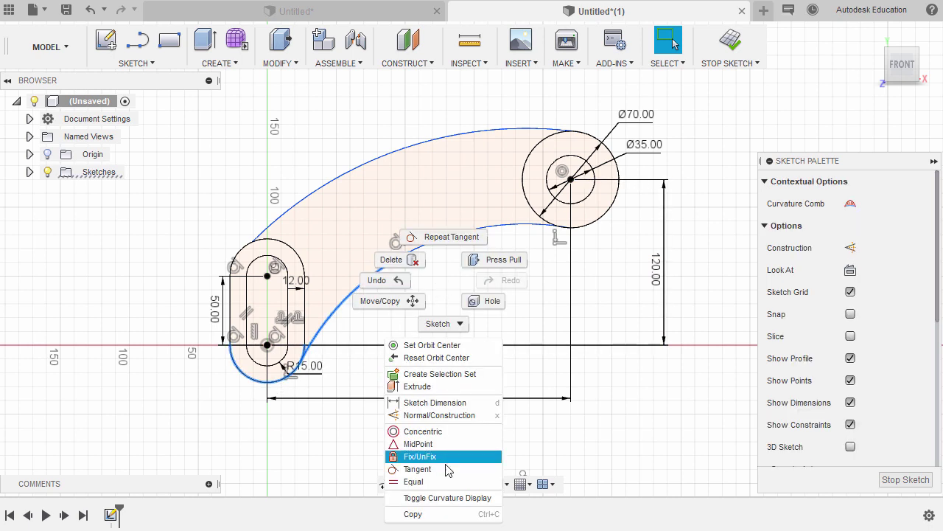
pyautogui.click(447, 469)
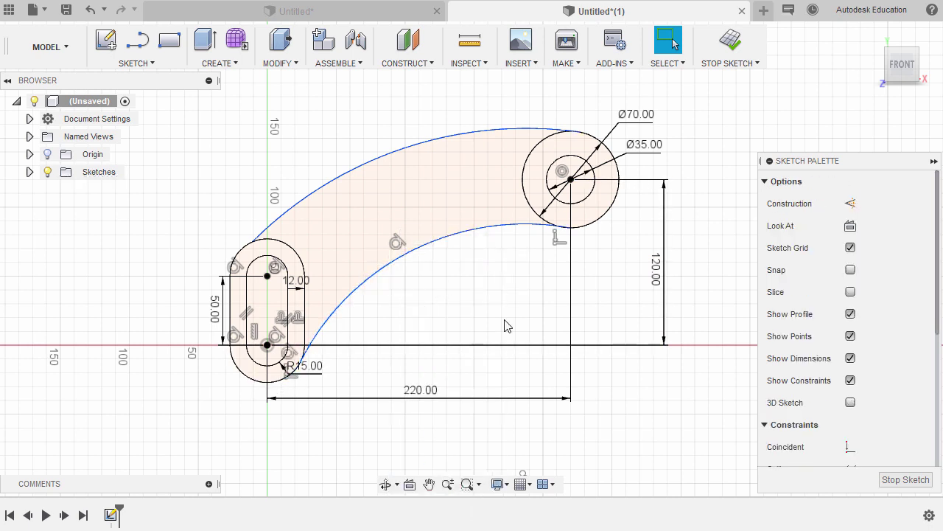
pyautogui.click(523, 224)
pyautogui.keyDown('shift'); pyautogui.click(596, 226); pyautogui.keyUp('shift')
pyautogui.rightClick(514, 261)
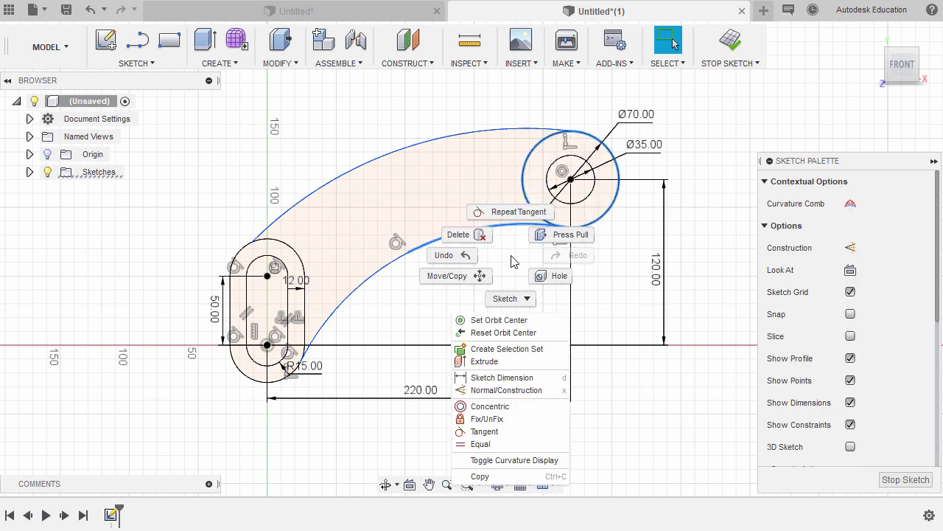
pyautogui.click(486, 432)
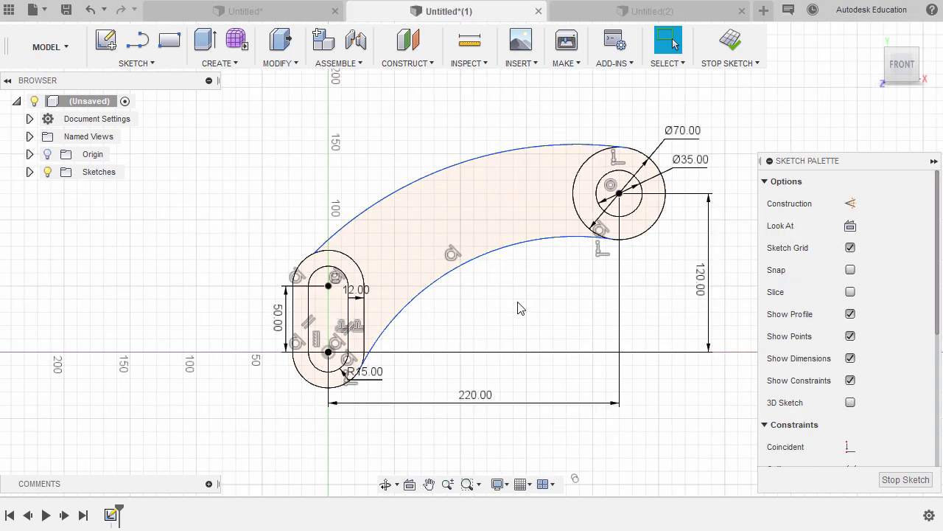
# Dimension the lower inner arm arc to radius 150.
pyautogui.press('d')
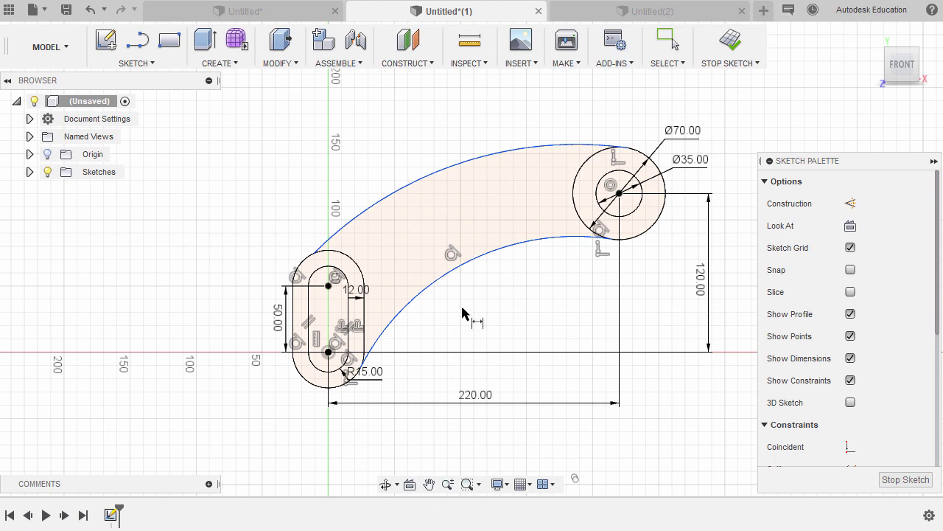
pyautogui.click(412, 315)
pyautogui.click(457, 366)
pyautogui.write('150')
pyautogui.press('Return')
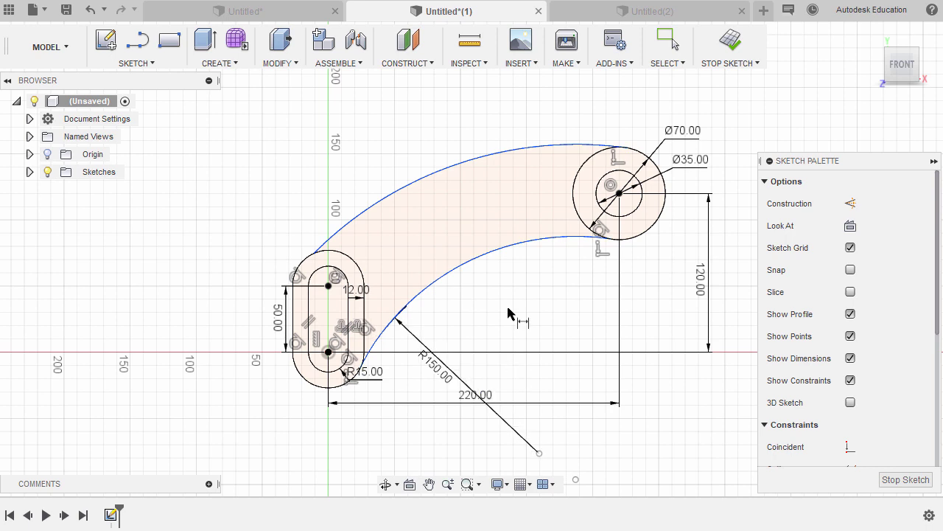
pyautogui.press('Escape')
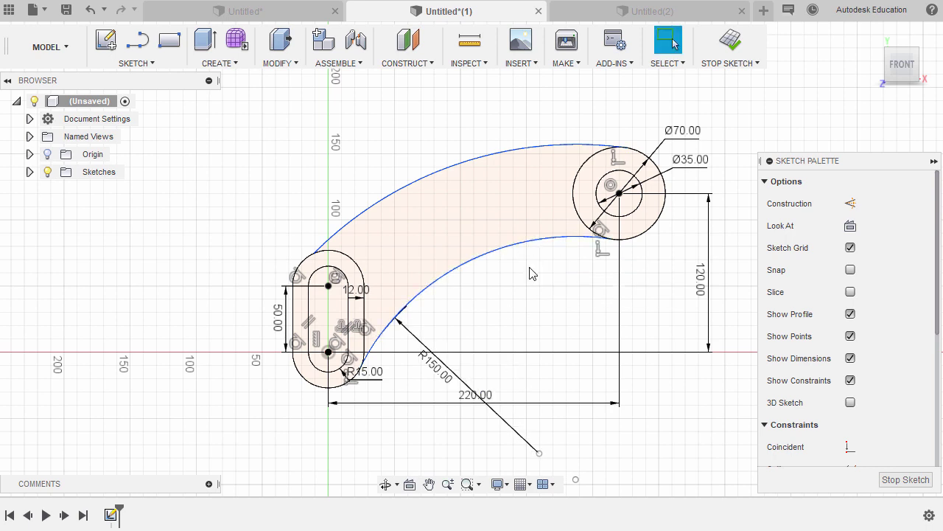
# Slide the arcs' junction up the curve and dimension the upper inner arc to R70.
pyautogui.moveTo(378, 341); pyautogui.dragTo(524, 246)
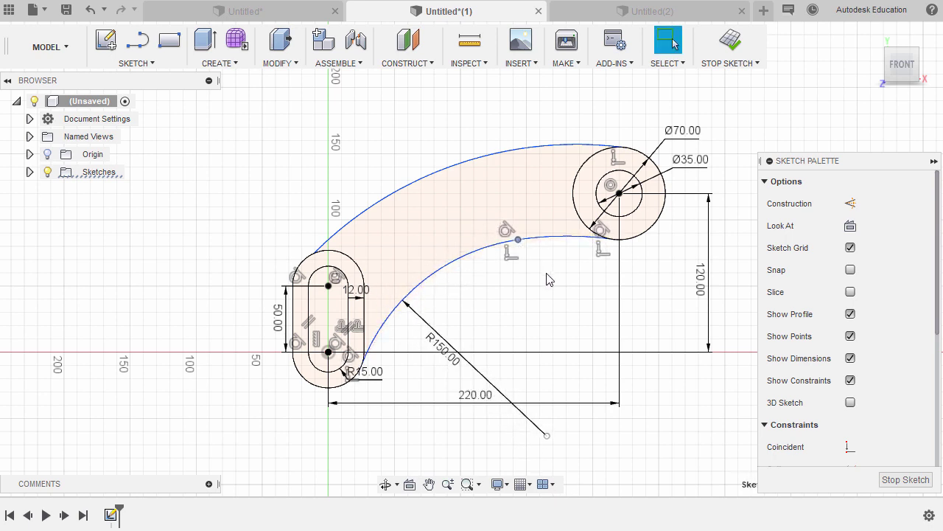
pyautogui.press('d')
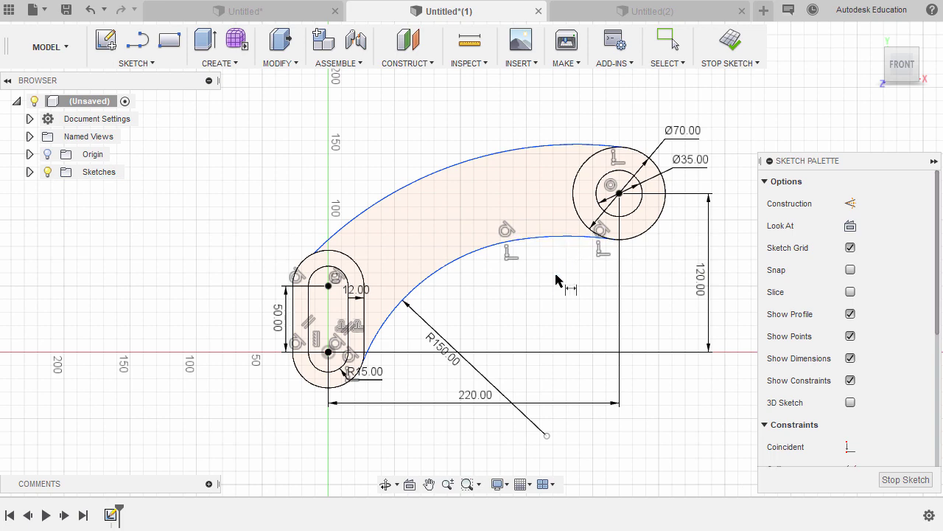
pyautogui.click(568, 238)
pyautogui.click(557, 304)
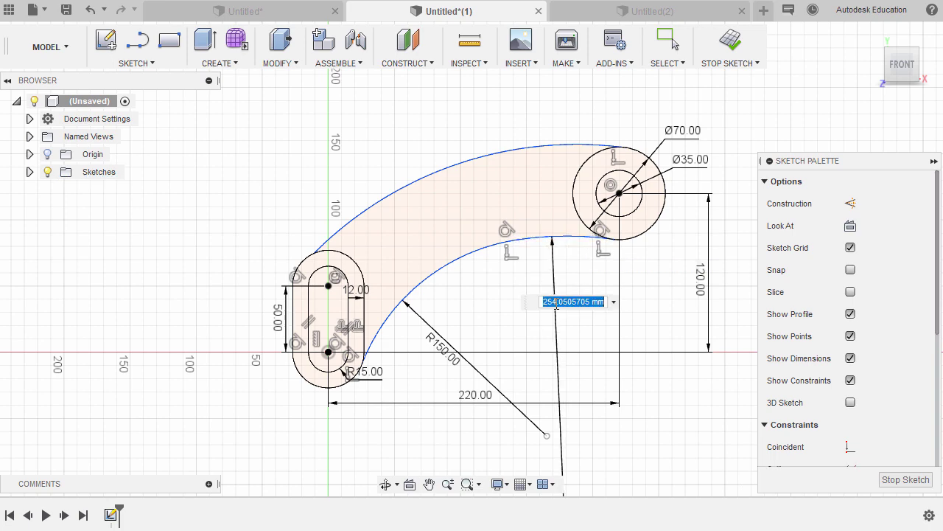
pyautogui.write('70')
pyautogui.press('Return')
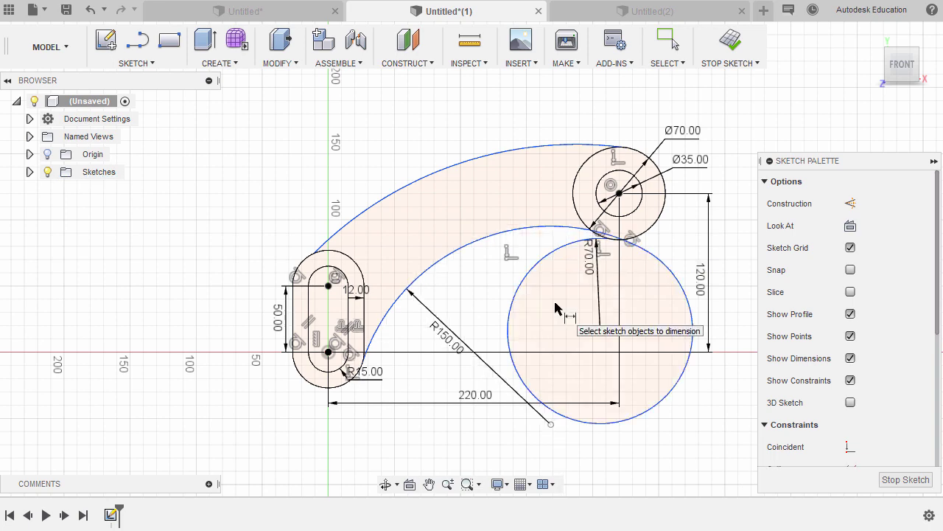
pyautogui.scroll(-2, 560, 310)
pyautogui.scroll(-1, 561, 308)
# Drag the R70 arc back into a short arc along the arm.
pyautogui.press('Escape')
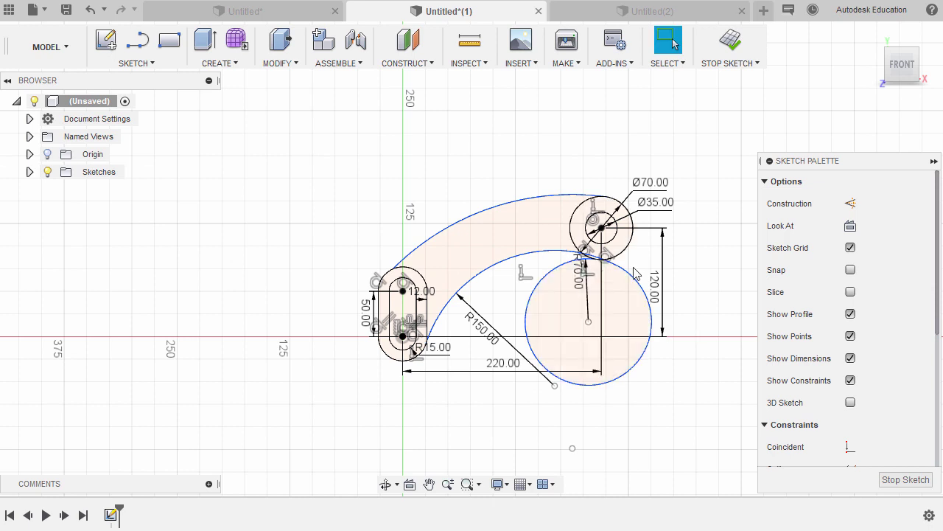
pyautogui.moveTo(631, 284); pyautogui.dragTo(584, 343)
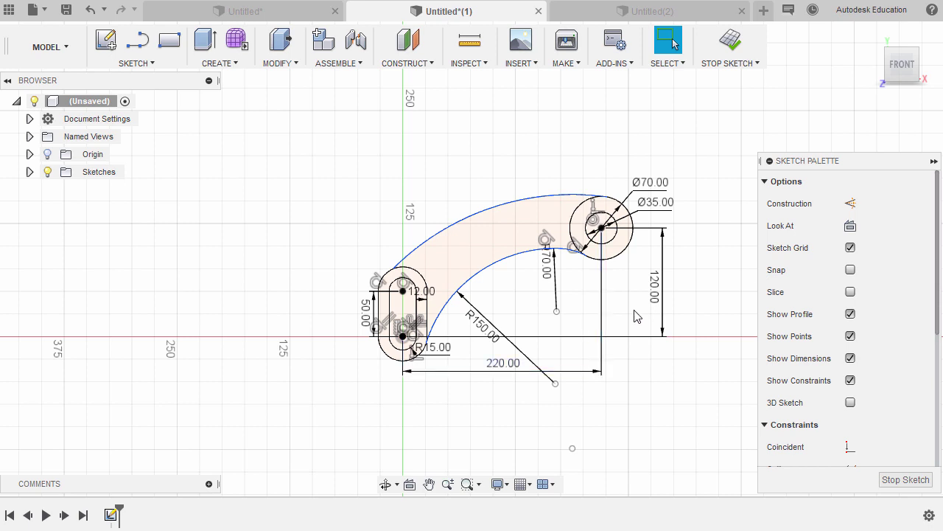
pyautogui.scroll(-3, 849, 333)
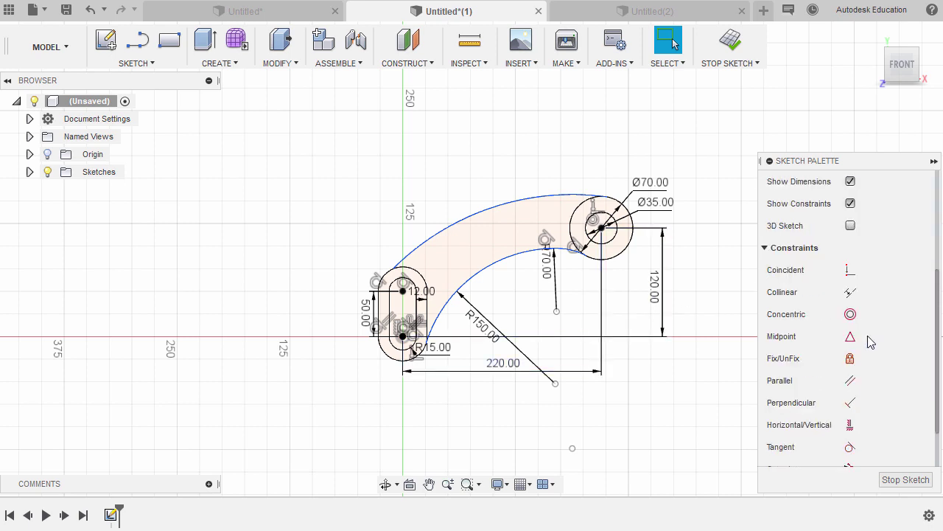
# Align the R70 arc centre vertically with the R150 arc centre.
pyautogui.click(851, 426)
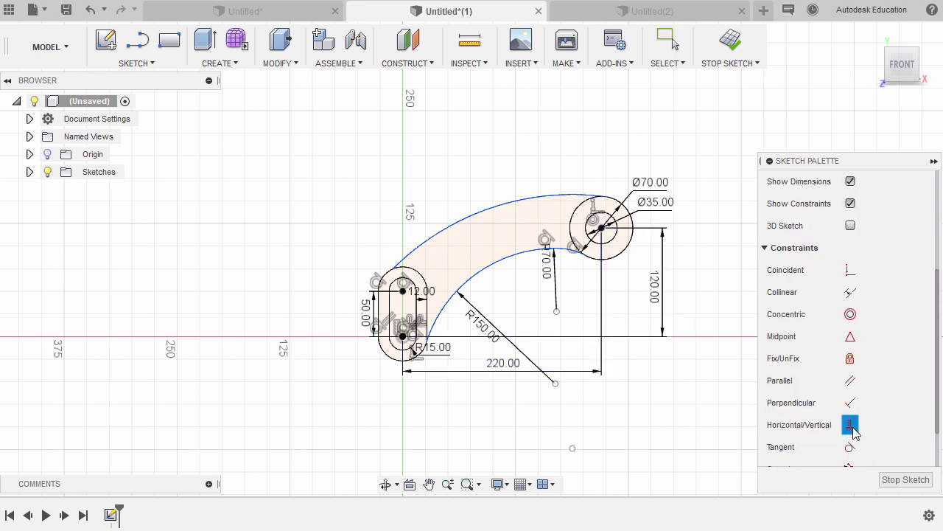
pyautogui.click(557, 311)
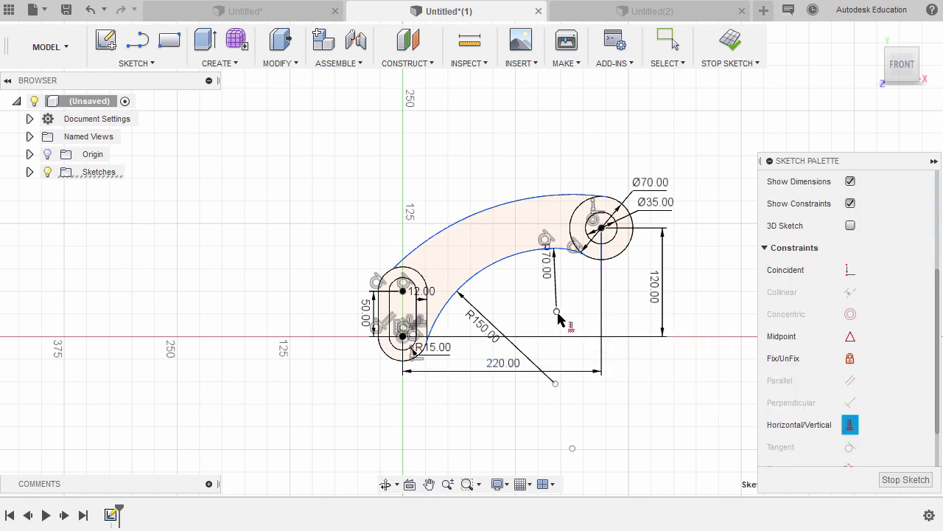
pyautogui.click(556, 384)
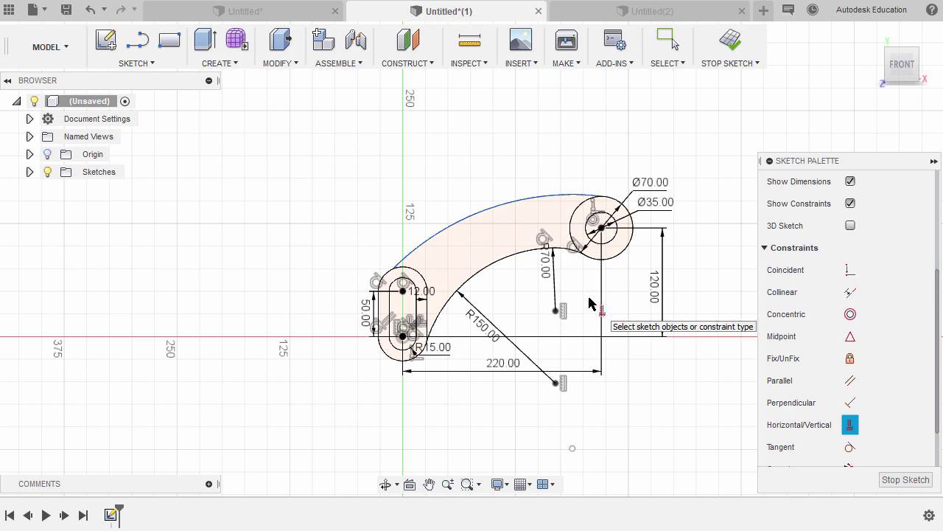
pyautogui.scroll(-2, 847, 341)
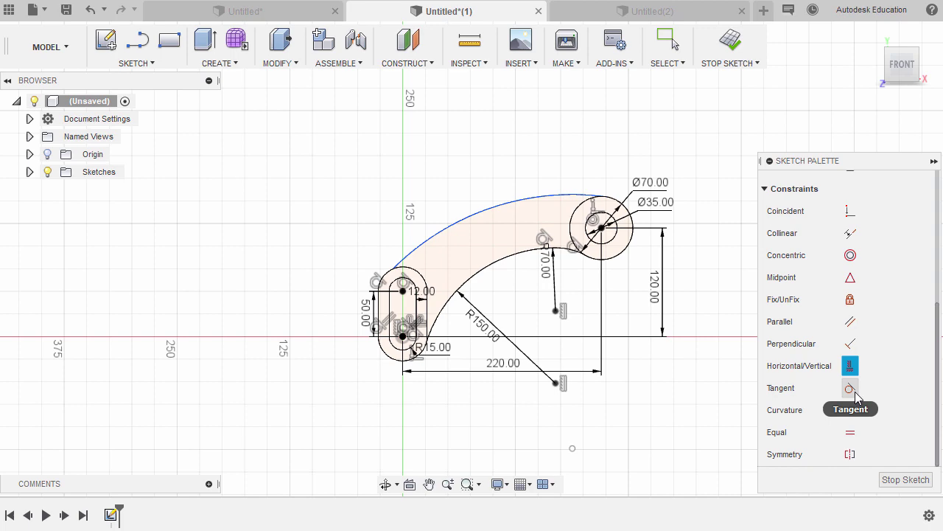
# Make the outer arm curve tangent to the slot's outer arc and the Ø70 circle.
pyautogui.click(852, 390)
pyautogui.scroll(5, 442, 235)
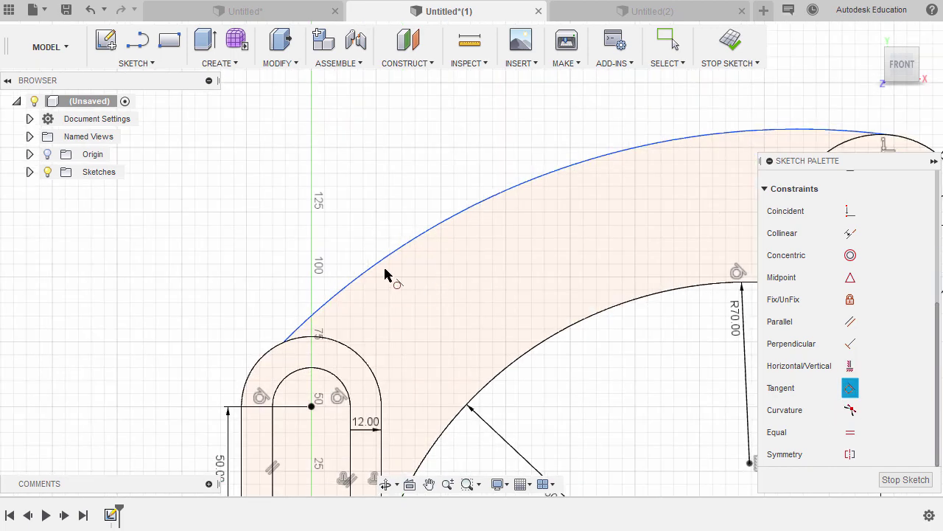
pyautogui.click(395, 259)
pyautogui.click(255, 393)
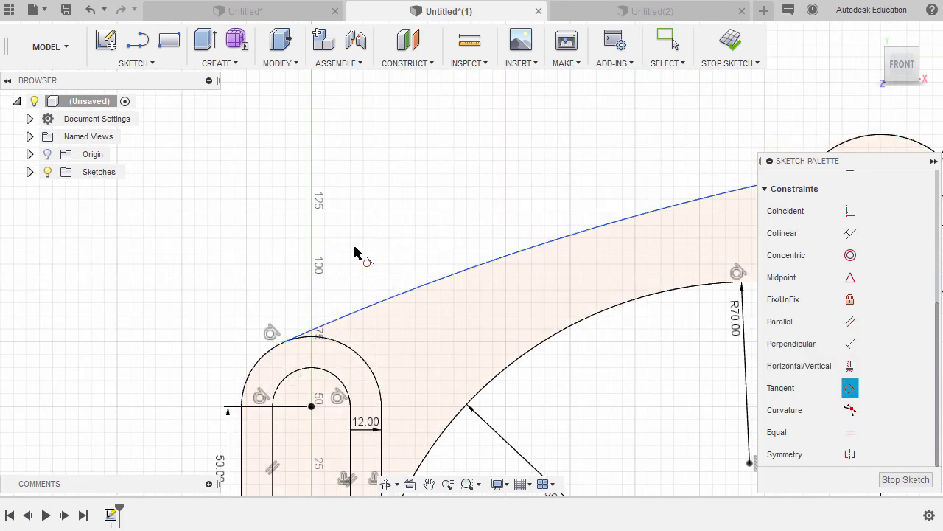
pyautogui.scroll(-3, 355, 253)
pyautogui.click(521, 216)
pyautogui.click(582, 191)
pyautogui.scroll(-3, 515, 215)
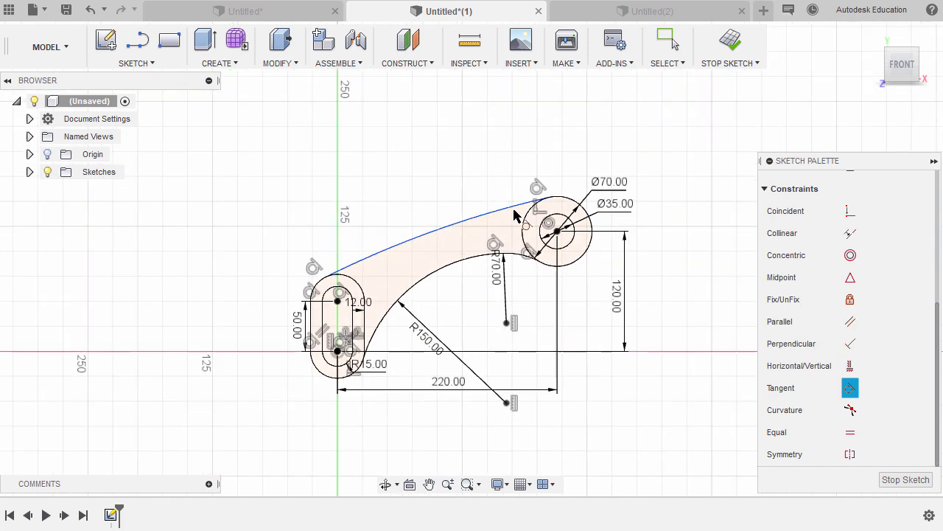
pyautogui.scroll(-2, 508, 218)
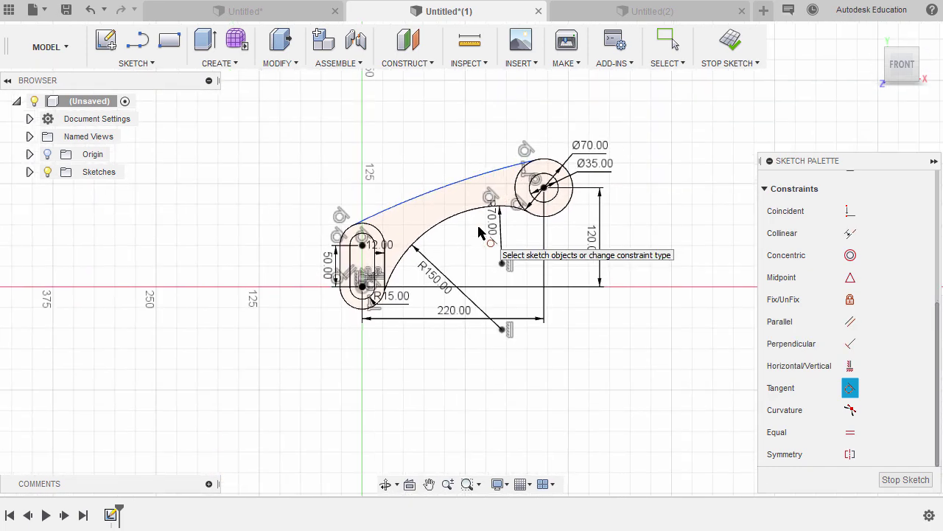
pyautogui.click(464, 169)
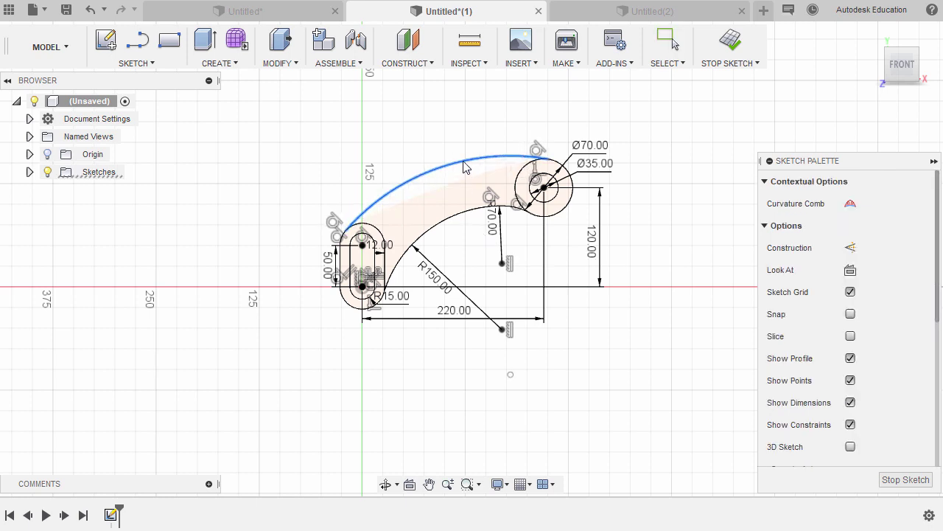
pyautogui.press('Escape')
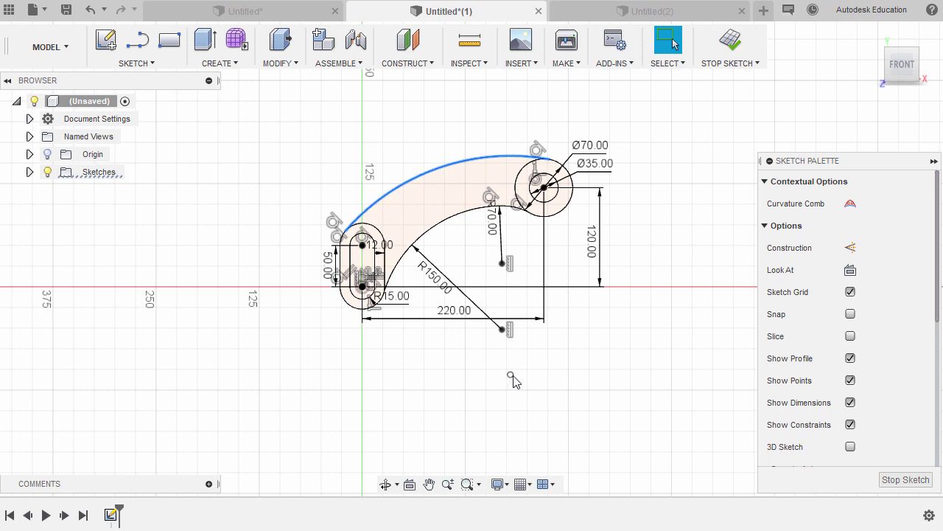
pyautogui.click(514, 380)
pyautogui.scroll(-4, 876, 339)
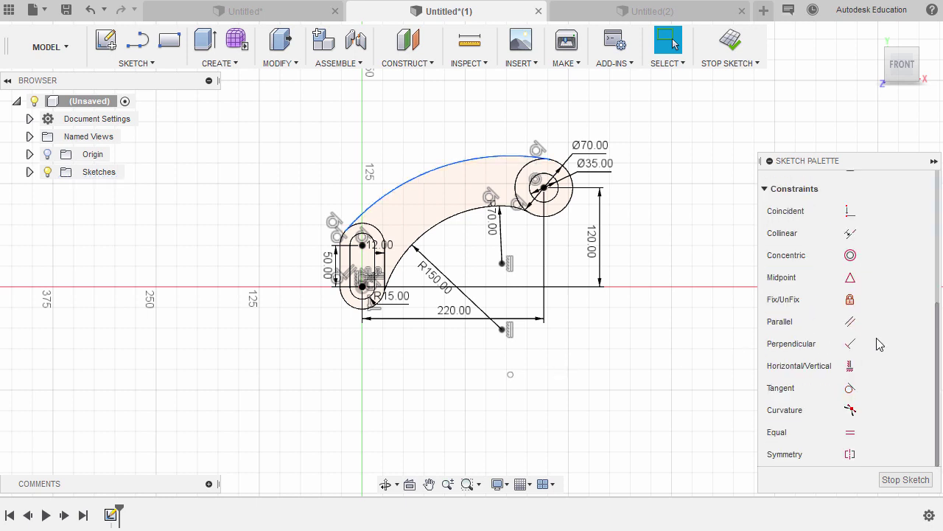
# Align the lower loose point vertically beneath the R150 arc centre.
pyautogui.click(850, 365)
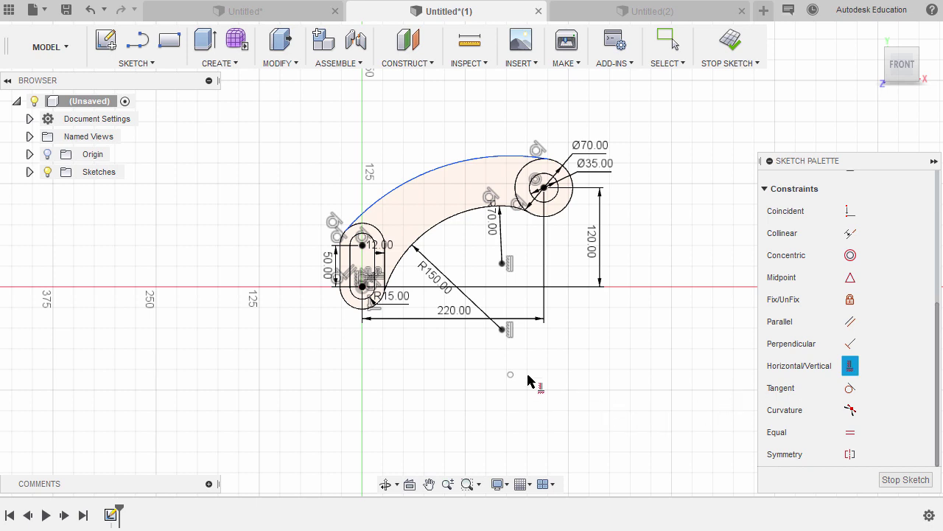
pyautogui.click(504, 332)
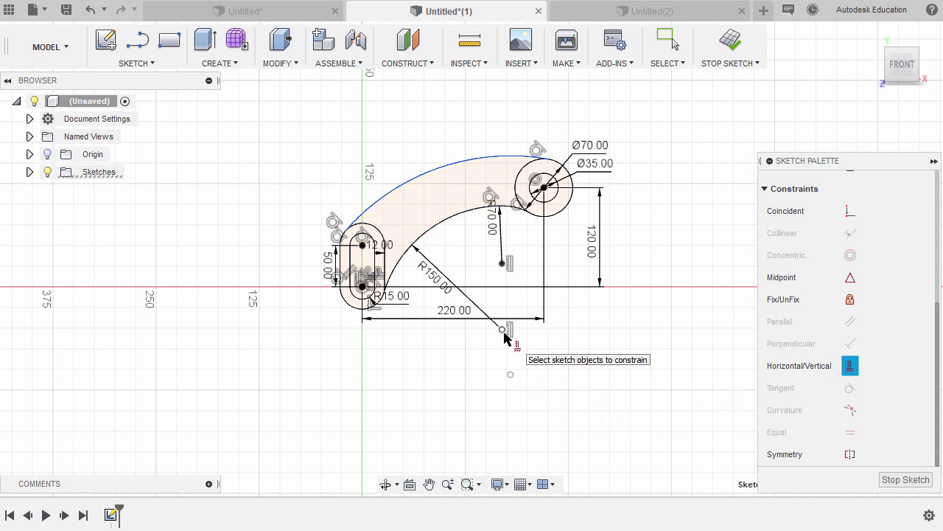
pyautogui.click(510, 376)
pyautogui.moveTo(649, 271)
pyautogui.mouseDown(button='middle')
pyautogui.moveTo(668, 337)
pyautogui.moveTo(611, 312)
pyautogui.mouseUp(button='middle')
pyautogui.scroll(2, 610, 312)
pyautogui.press('Escape')
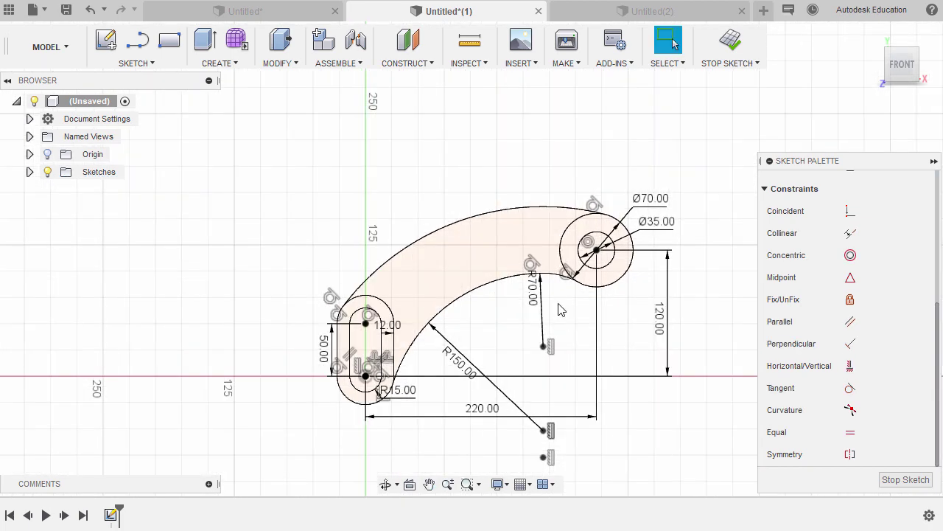
# Draw the tab on the outer arc: vertical left line, tangent arc top, right line down.
pyautogui.press('l')
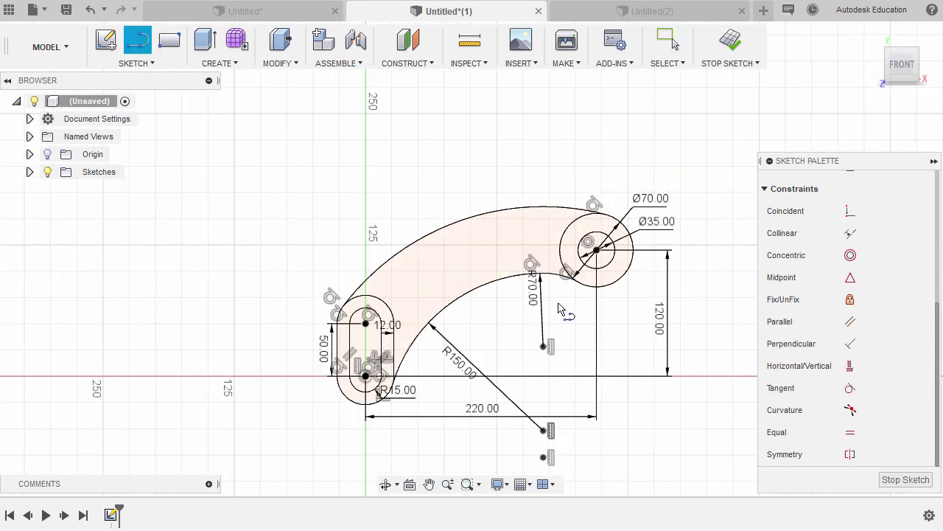
pyautogui.click(475, 216)
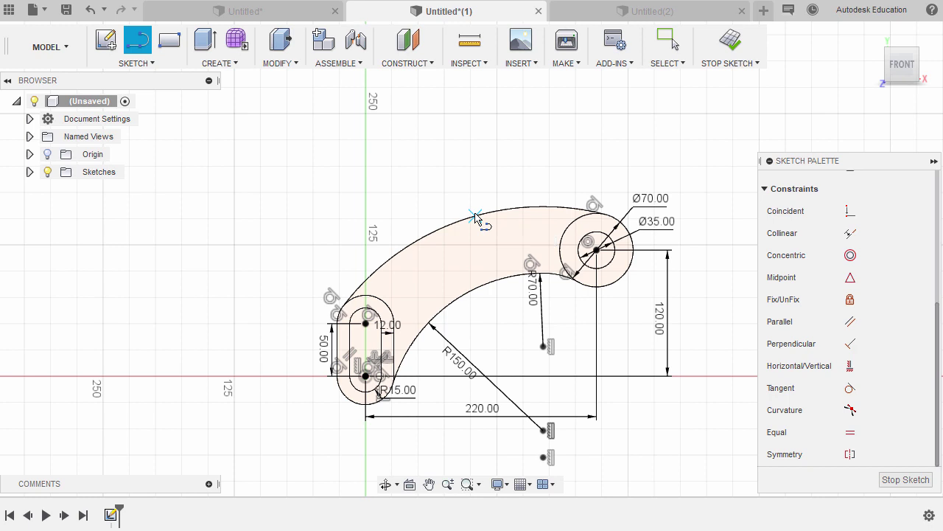
pyautogui.click(475, 158)
pyautogui.moveTo(476, 159); pyautogui.dragTo(518, 140)
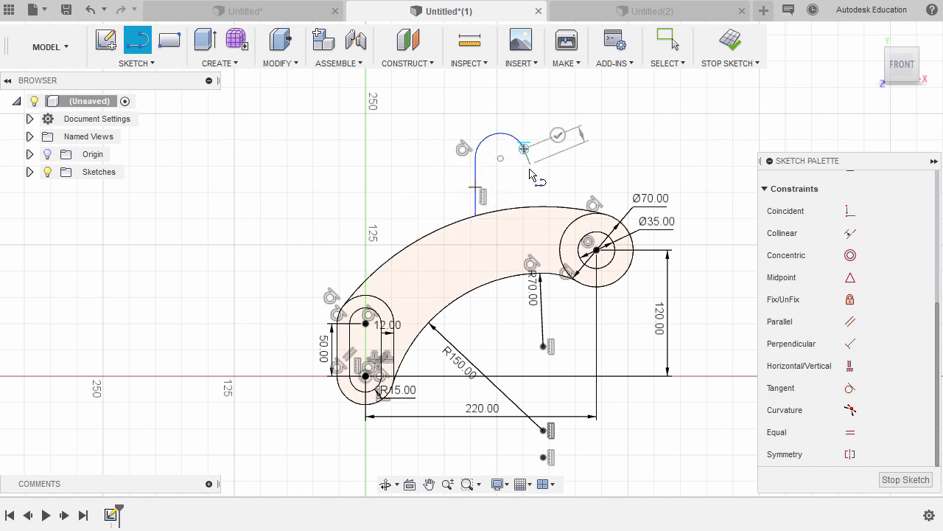
pyautogui.click(523, 209)
pyautogui.scroll(-2, 554, 142)
pyautogui.press('Escape')
# Make the tab's right side tangent to its top arc.
pyautogui.scroll(2, 555, 142)
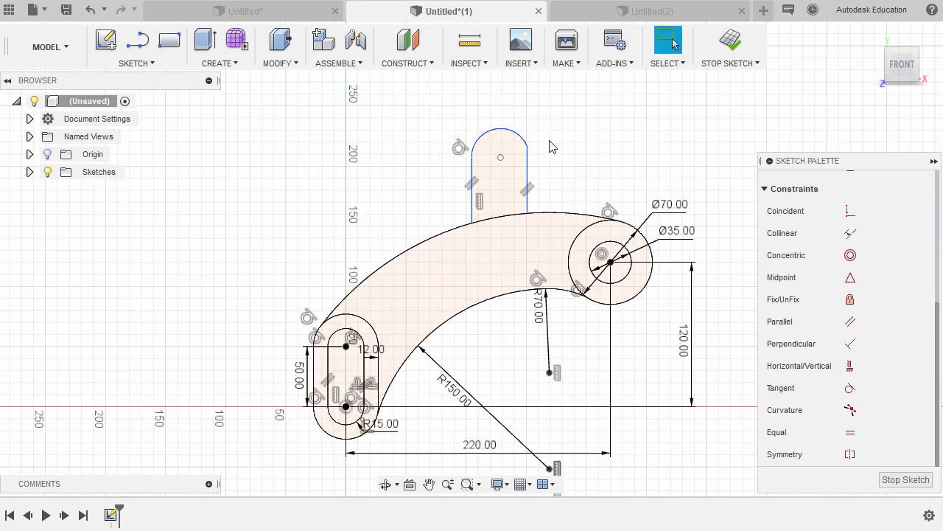
pyautogui.scroll(3, 553, 147)
pyautogui.click(486, 179)
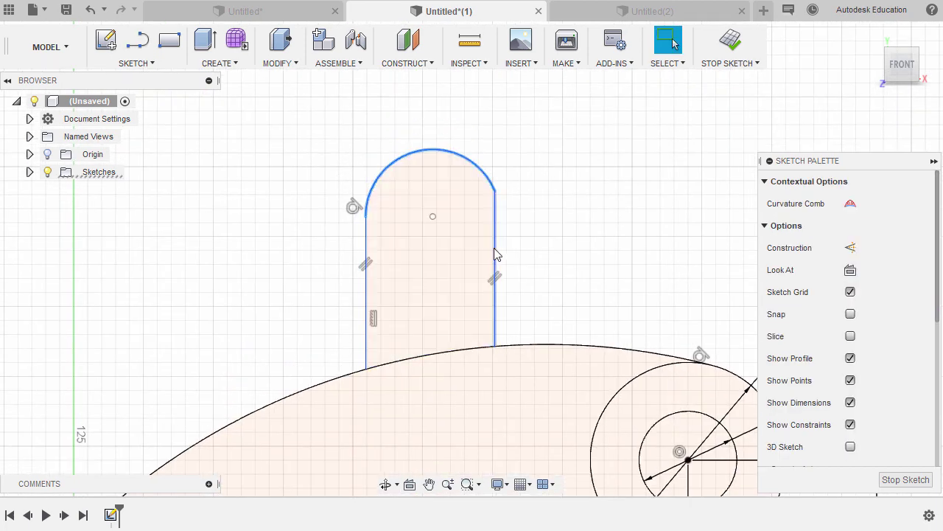
pyautogui.keyDown('ctrl'); pyautogui.click(496, 240); pyautogui.keyUp('ctrl')
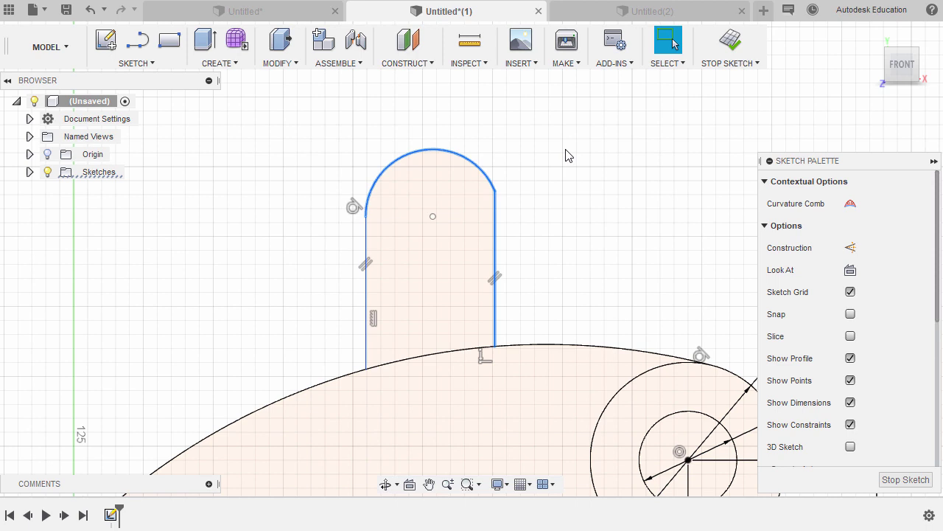
pyautogui.rightClick(567, 155)
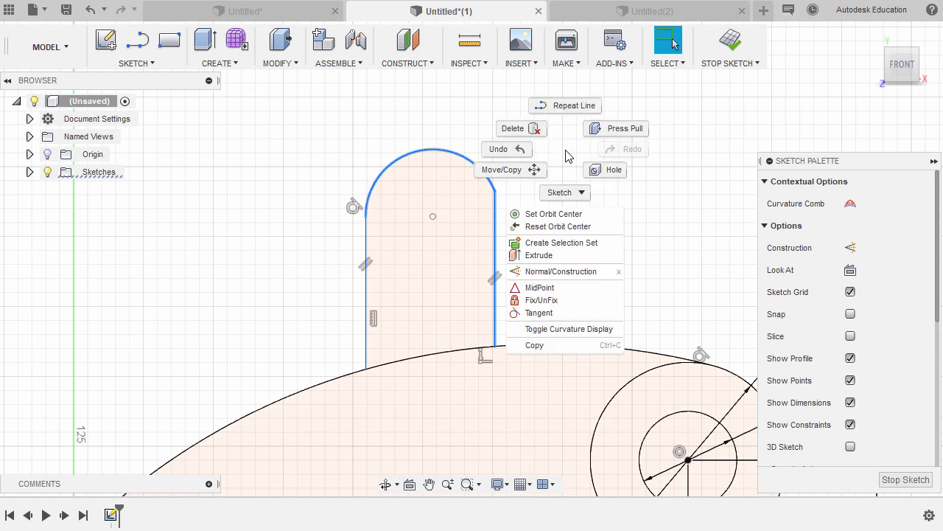
pyautogui.click(561, 313)
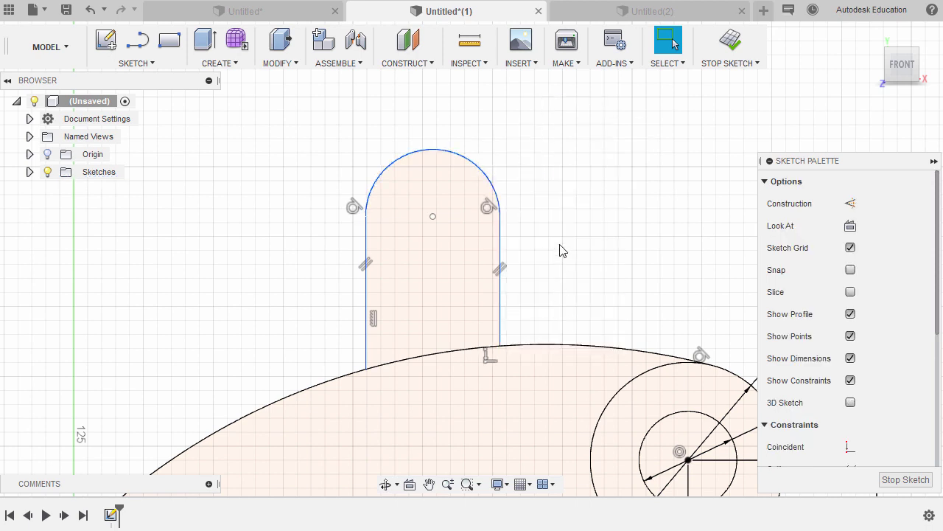
# Draw a Ø20 hole centred on the tab's arc centre.
pyautogui.press('c')
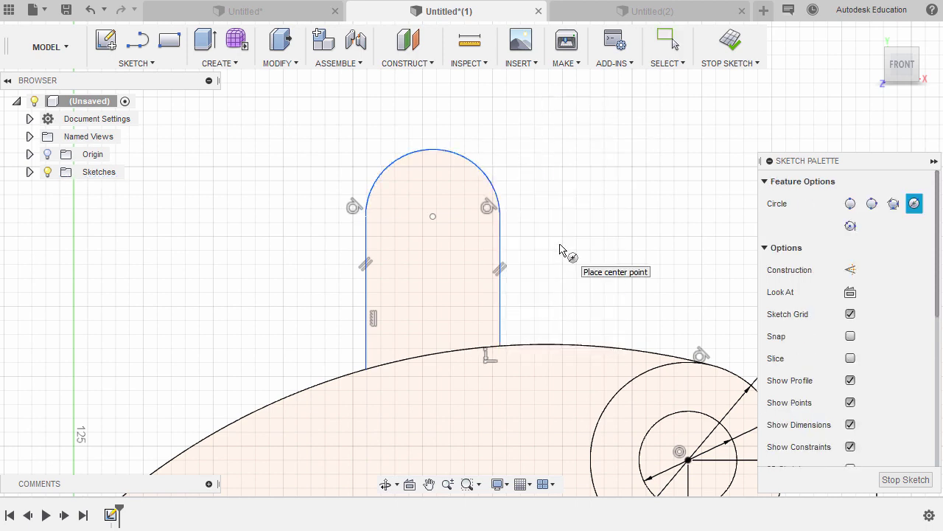
pyautogui.click(434, 218)
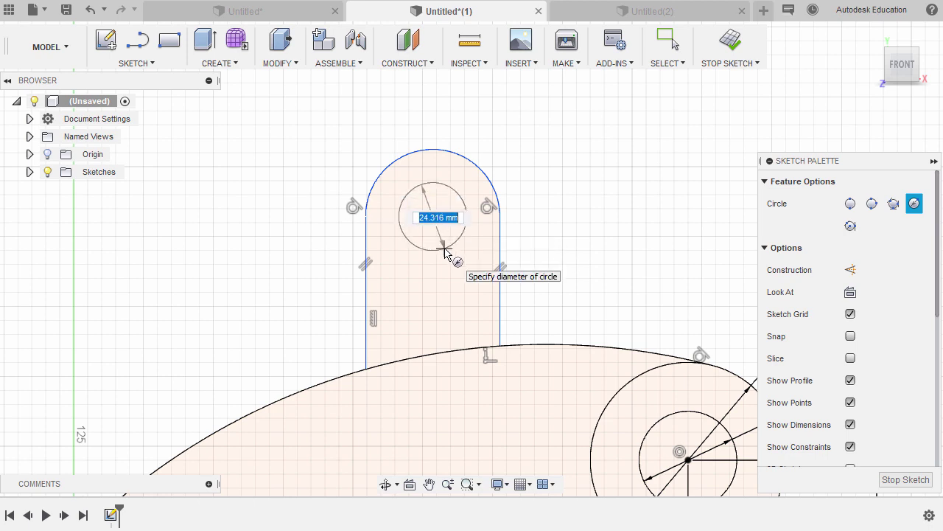
pyautogui.write('20')
pyautogui.press('Return')
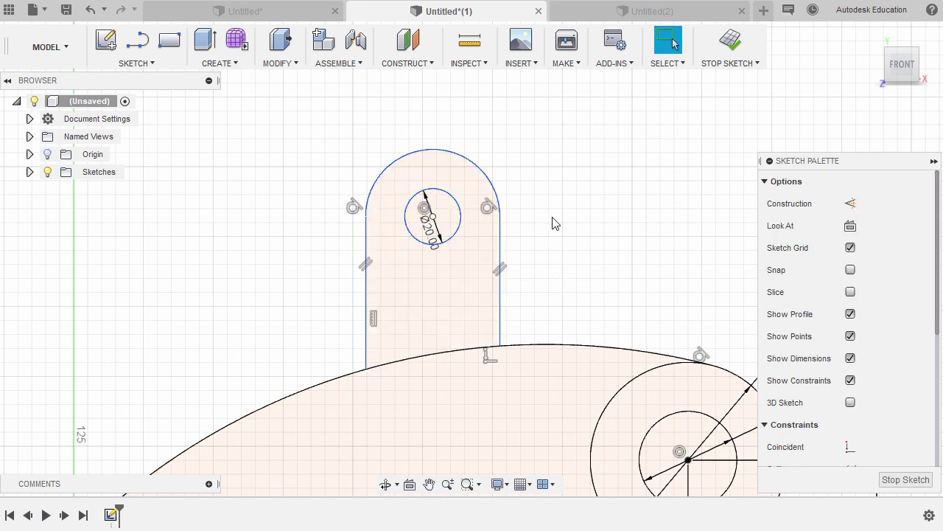
# Dimension the tab's rounded top with a 20 mm radius.
pyautogui.press('d')
pyautogui.click(489, 179)
pyautogui.click(524, 152)
pyautogui.write('20')
pyautogui.press('Return')
pyautogui.scroll(-2, 530, 243)
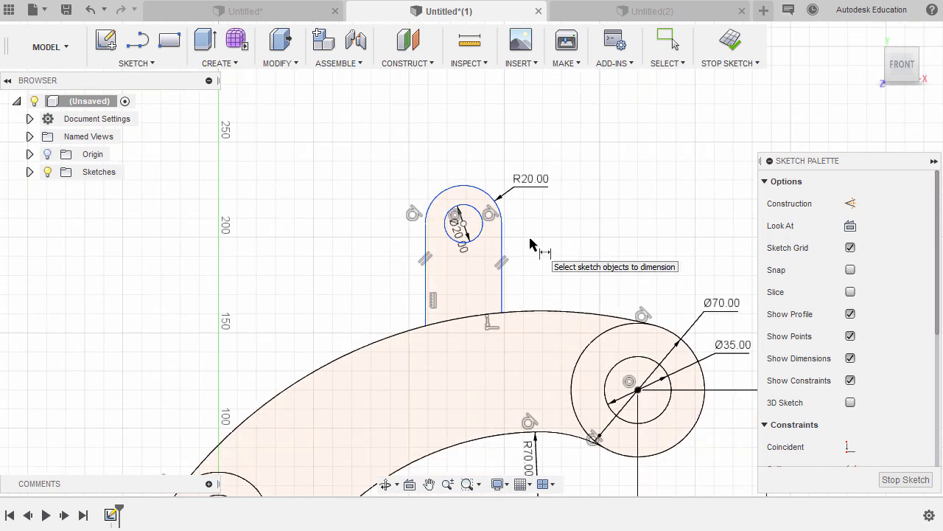
pyautogui.scroll(-3, 530, 244)
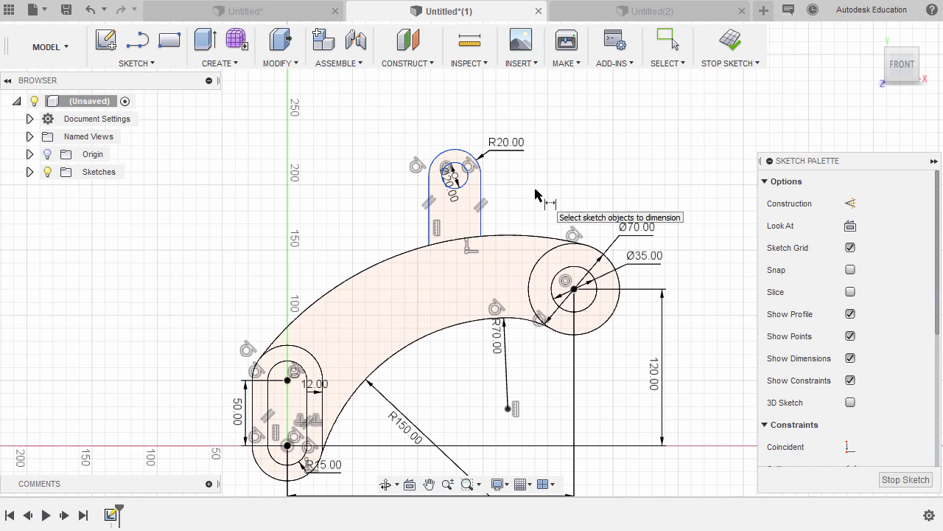
# Dimension the tab hole centre 60 mm vertically from the Ø70 boss centre.
pyautogui.click(458, 175)
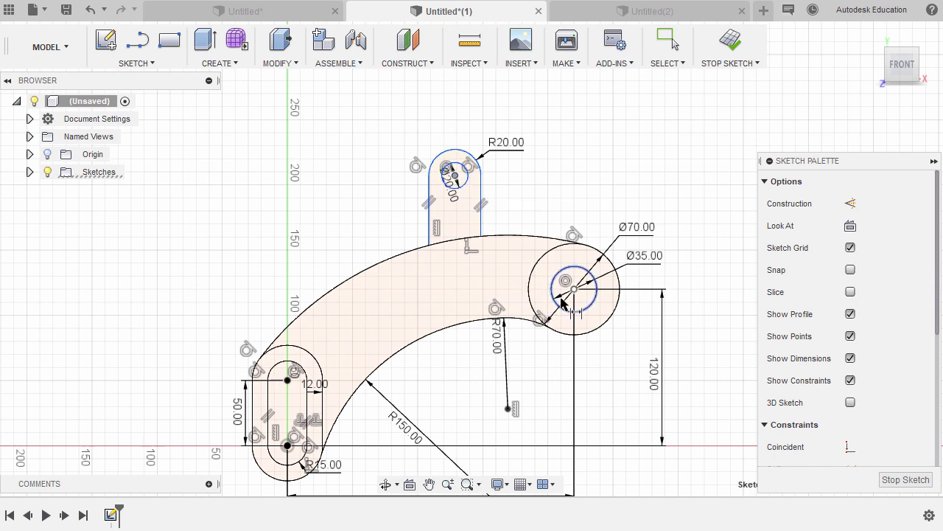
pyautogui.click(574, 291)
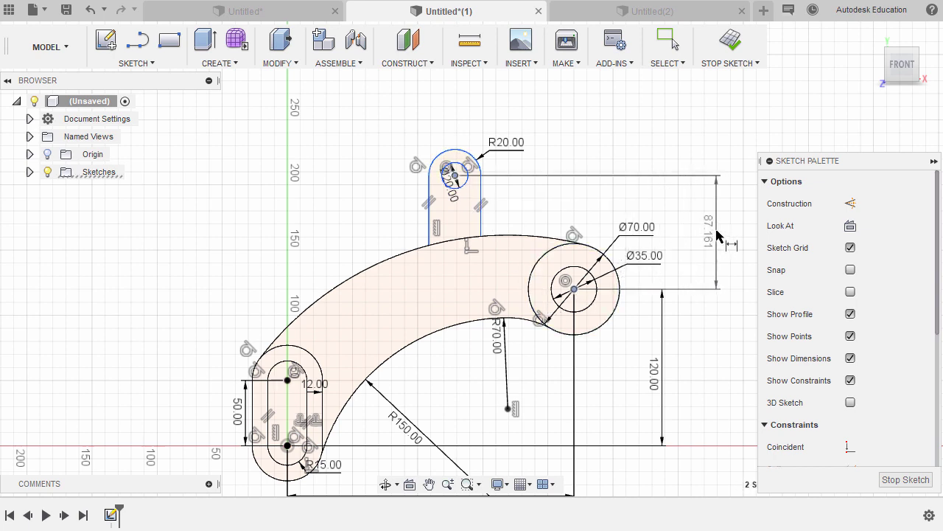
pyautogui.click(714, 238)
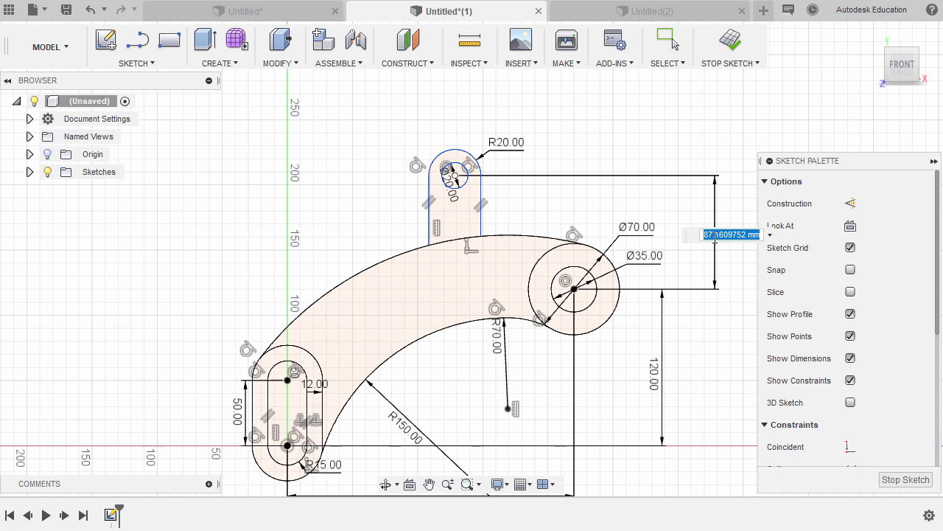
pyautogui.write('60')
pyautogui.press('Return')
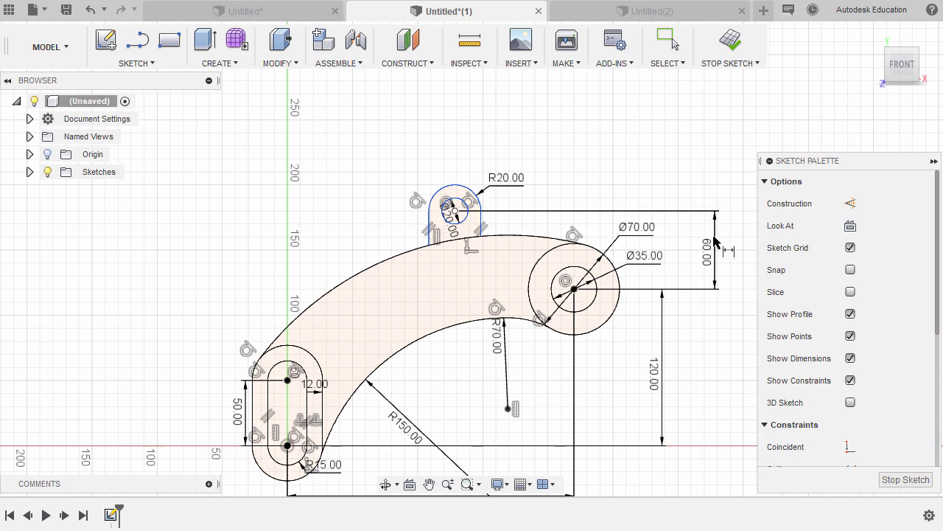
pyautogui.scroll(2, 568, 205)
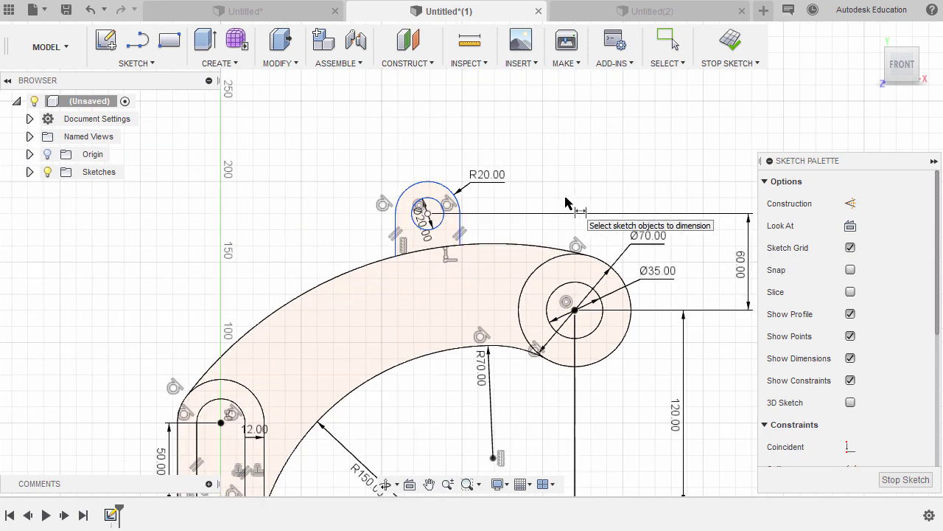
# Dimension the tab hole centre 120 mm horizontally from the Ø70 boss centre.
pyautogui.click(427, 214)
pyautogui.click(575, 310)
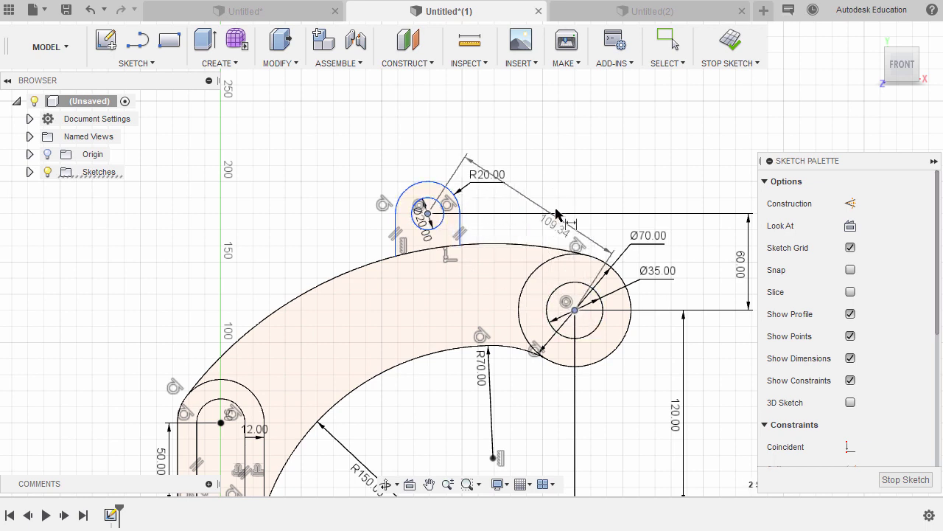
pyautogui.click(500, 131)
pyautogui.write('120')
pyautogui.press('Return')
pyautogui.press('Escape')
pyautogui.scroll(-3, 496, 157)
pyautogui.click(448, 225)
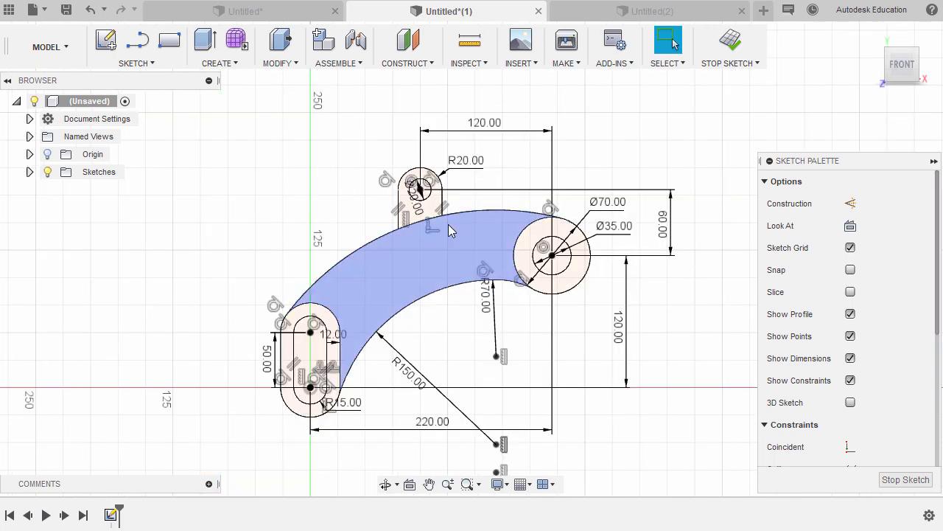
# Deselect the curved arm profile and zoom over the bracket sketch profiles for extrusion.
pyautogui.scroll(5, 451, 230)
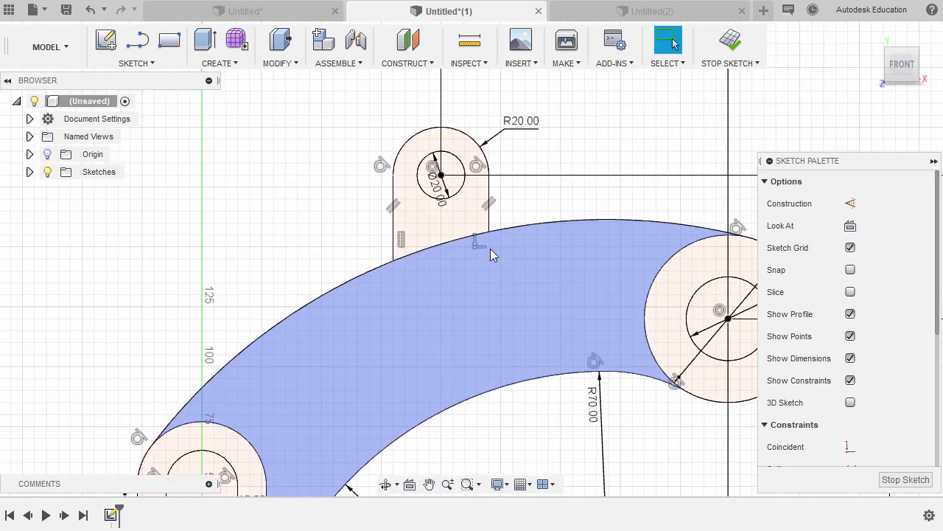
pyautogui.click(490, 249)
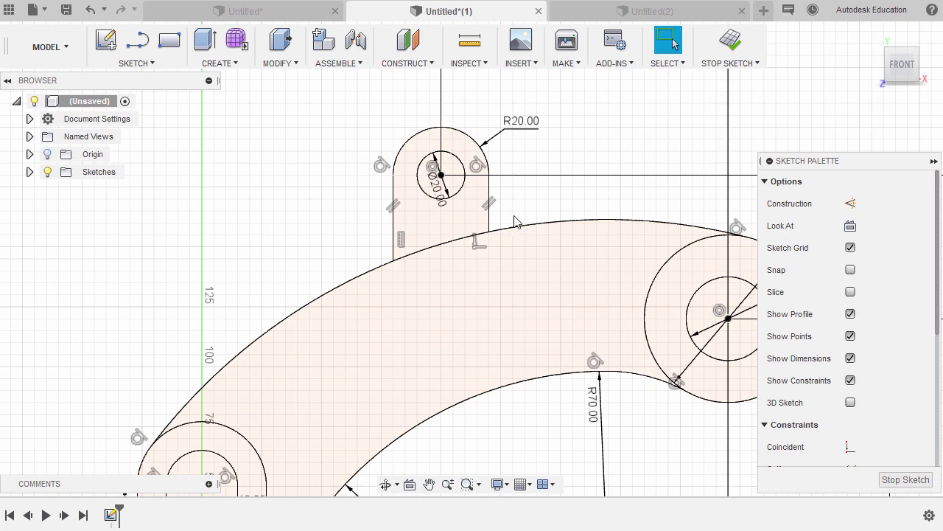
pyautogui.scroll(-5, 514, 222)
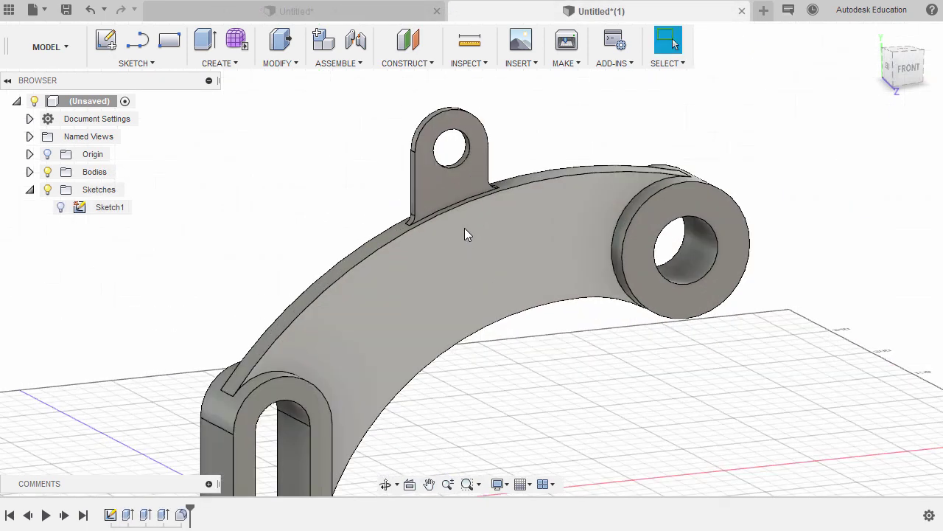
pyautogui.scroll(1, 476, 265)
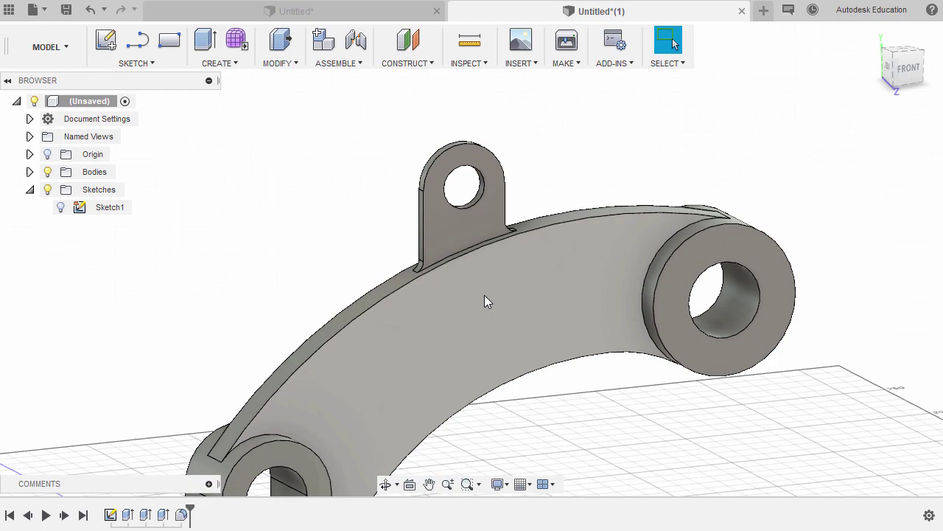